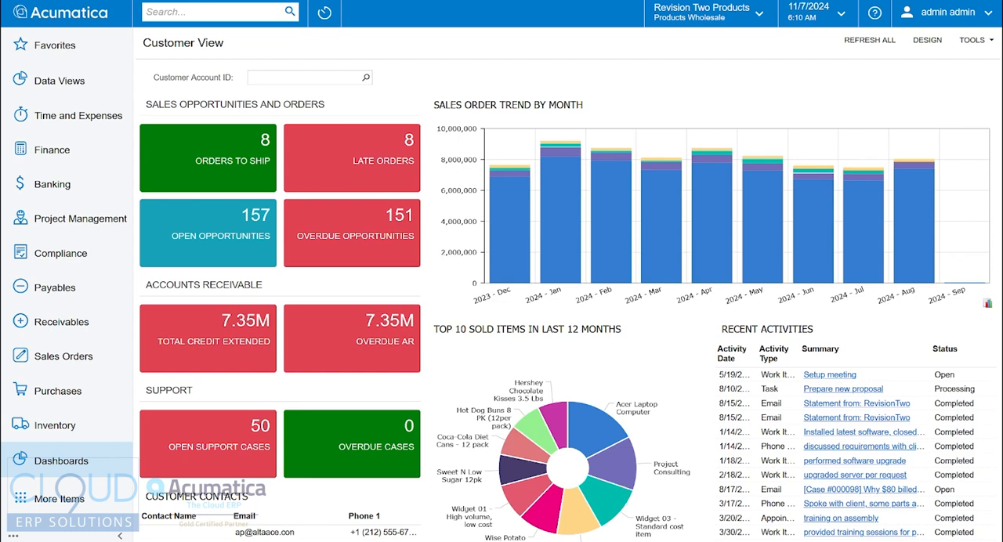
Step: View the AR Clerk dashboard, and open the Invoices and Memos list in Receivables
{"action": "left_click", "coordinate": [80, 467]}
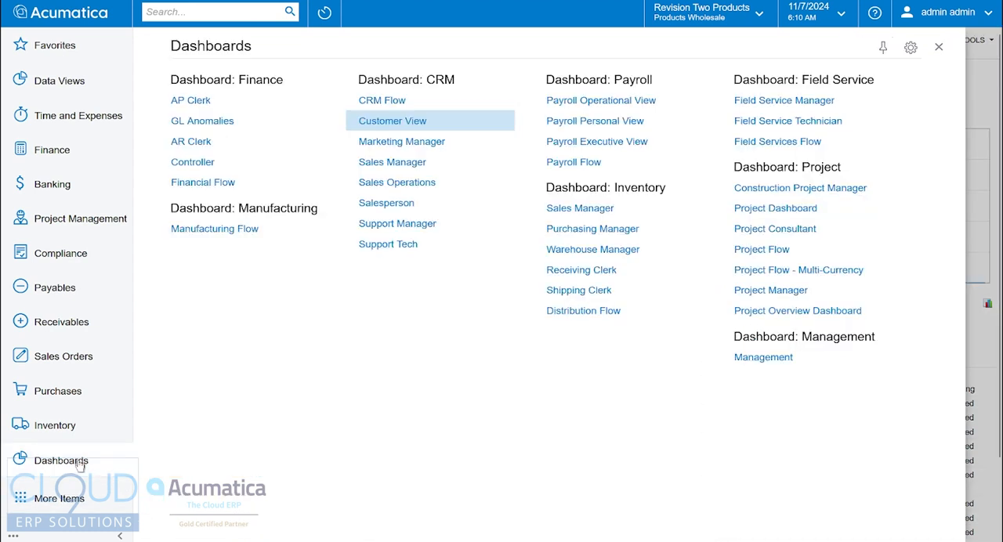
{"action": "left_click", "coordinate": [187, 141]}
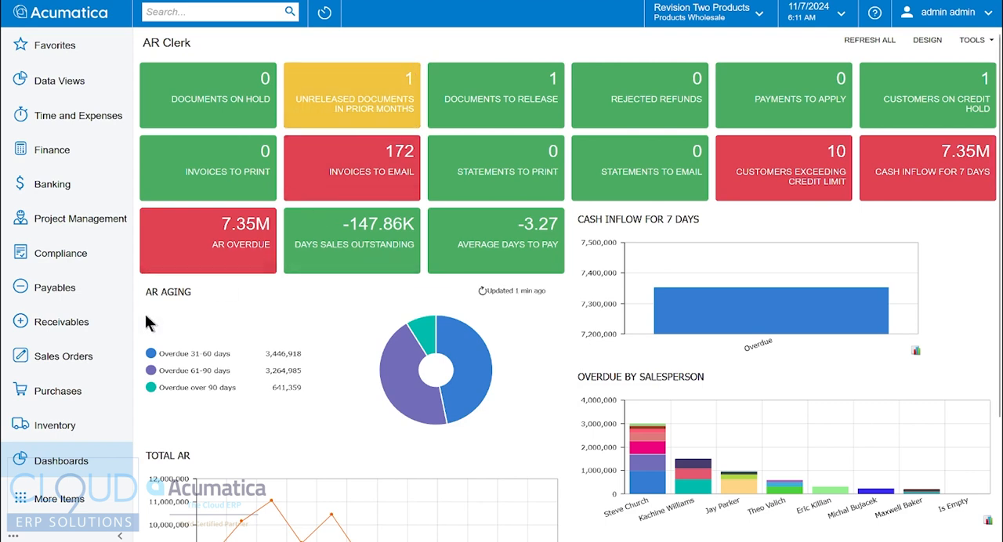
{"action": "left_click", "coordinate": [74, 323]}
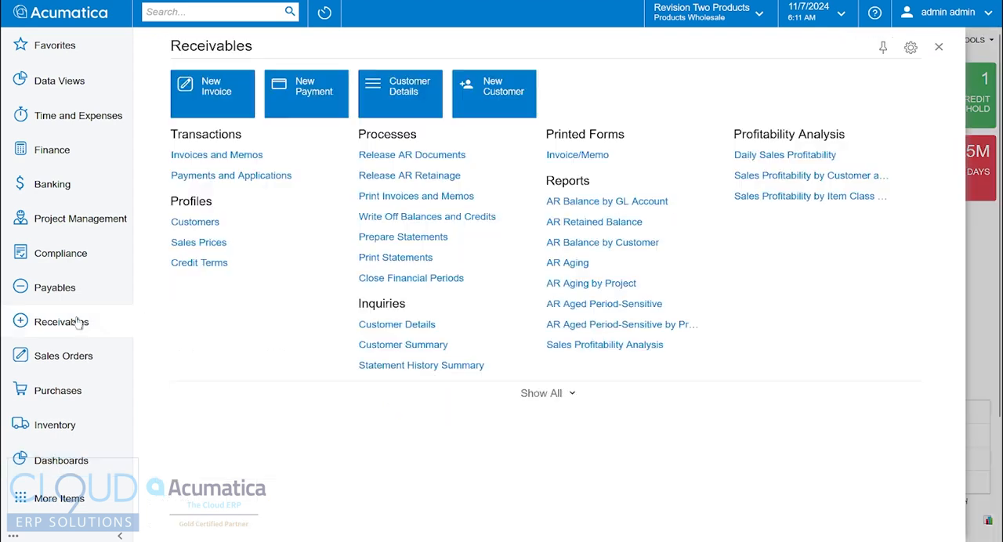
{"action": "left_click", "coordinate": [228, 155]}
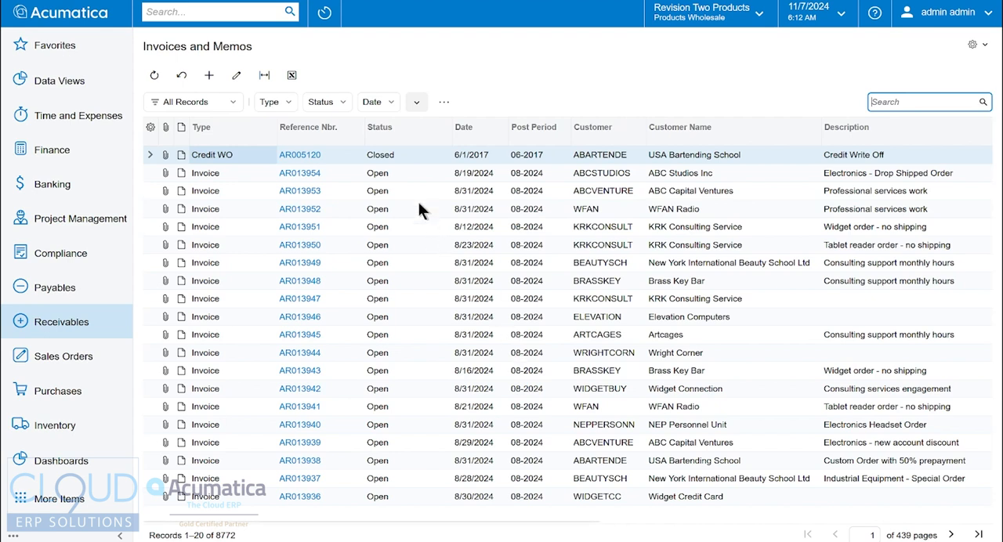
Step: Filter the Invoices and Memos list by status so that only Open documents are included
{"action": "left_click", "coordinate": [384, 177]}
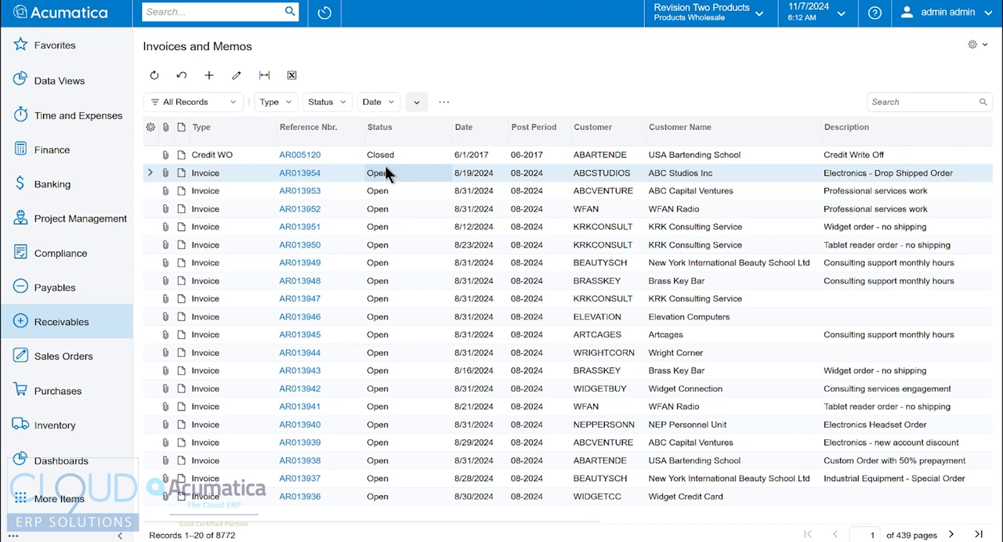
{"action": "left_click", "coordinate": [387, 162]}
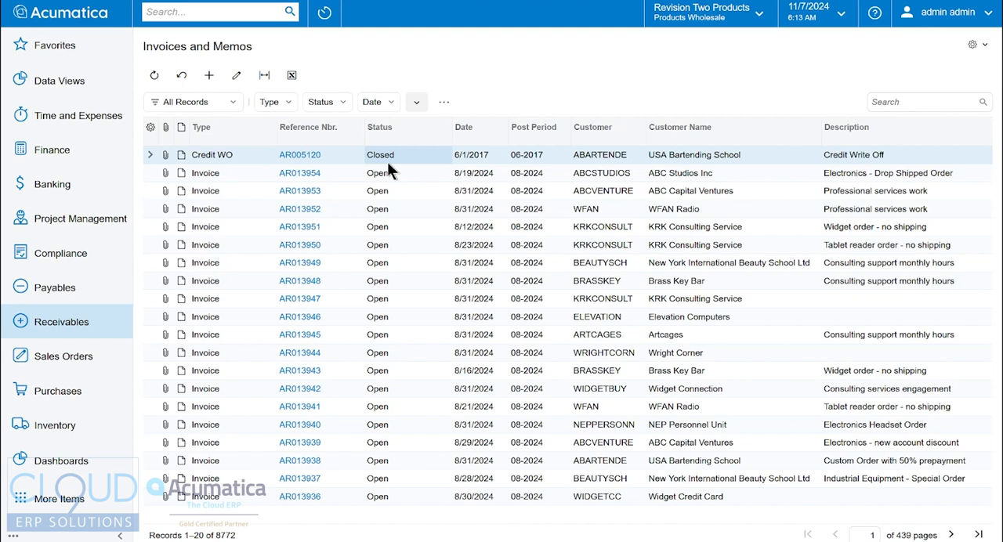
{"action": "left_click", "coordinate": [403, 133]}
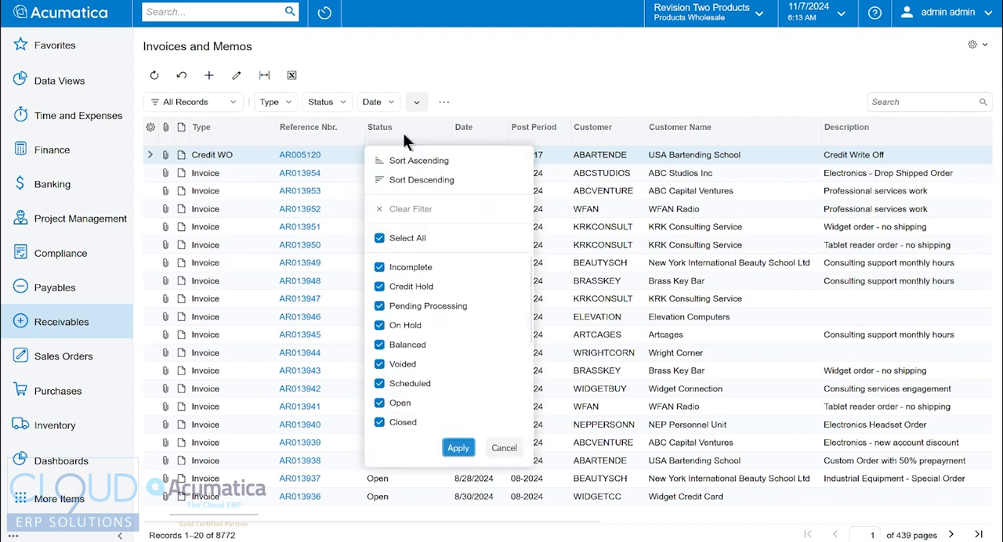
{"action": "left_click", "coordinate": [381, 240]}
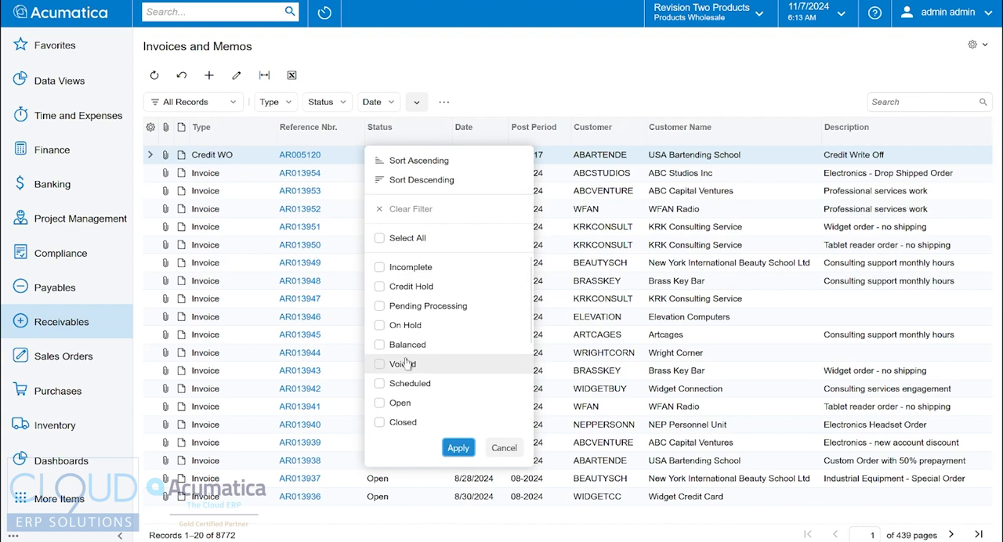
{"action": "left_click", "coordinate": [381, 404]}
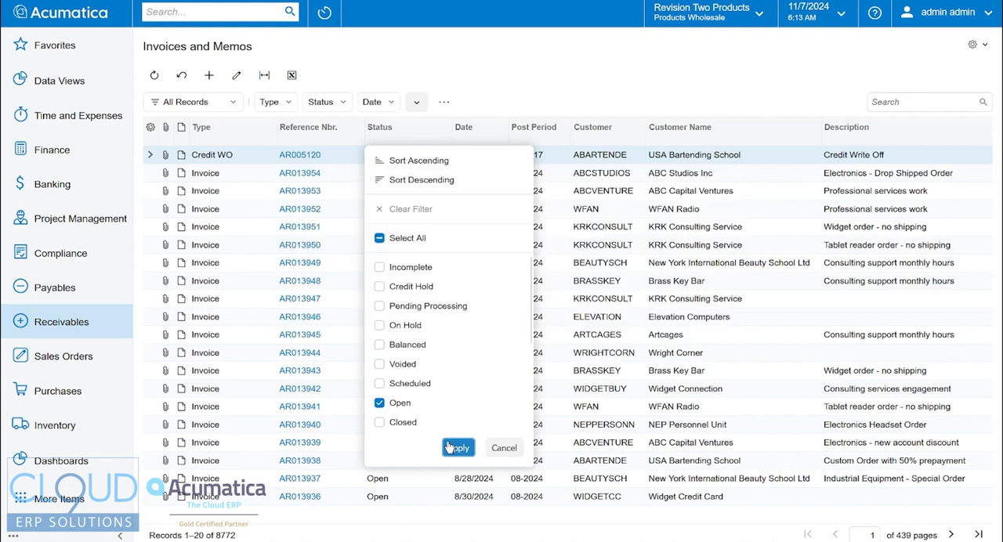
{"action": "left_click", "coordinate": [455, 448]}
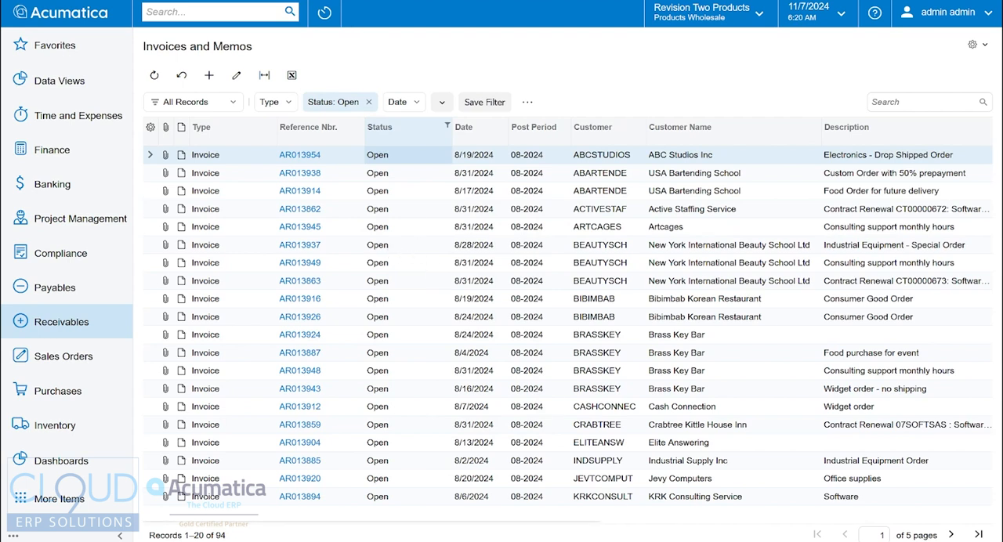
Step: Add the Due Date column to the Invoices and Memos list through its column configuration
{"action": "mouse_move", "coordinate": [577, 522]}
{"action": "left_mouse_down"}
{"action": "mouse_move", "coordinate": [972, 522]}
{"action": "mouse_move", "coordinate": [587, 524]}
{"action": "left_mouse_up"}
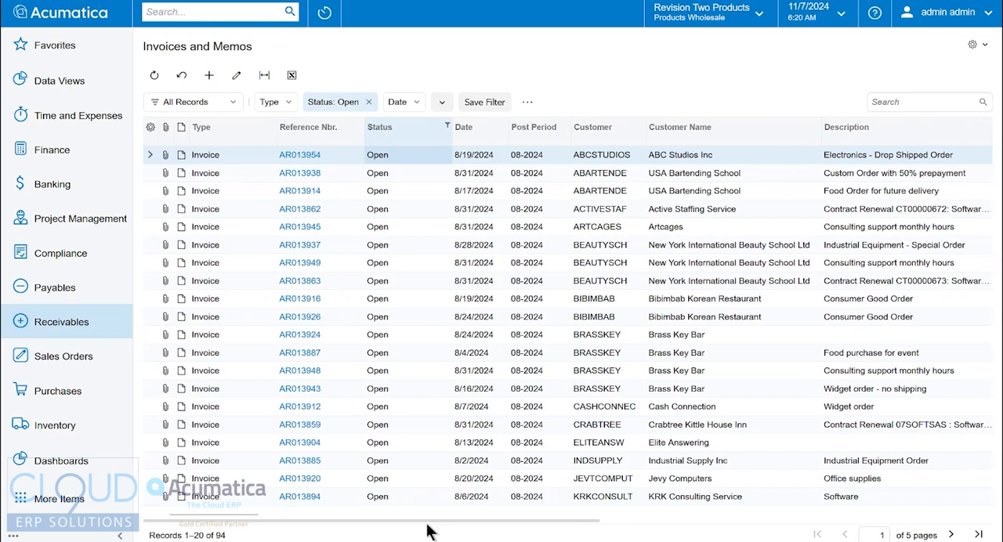
{"action": "left_click", "coordinate": [150, 128]}
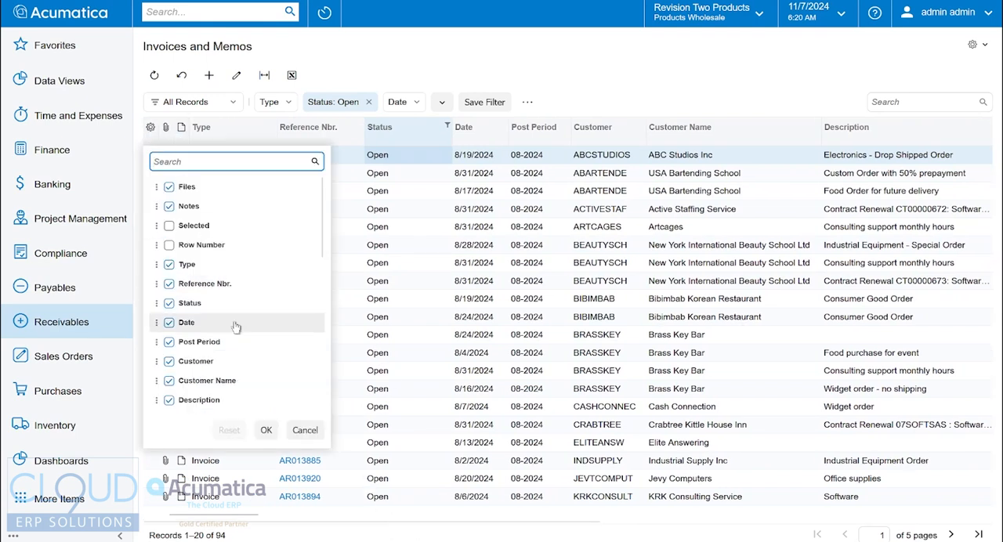
{"action": "scroll", "coordinate": [235, 326], "scroll_direction": "down", "scroll_amount": 5}
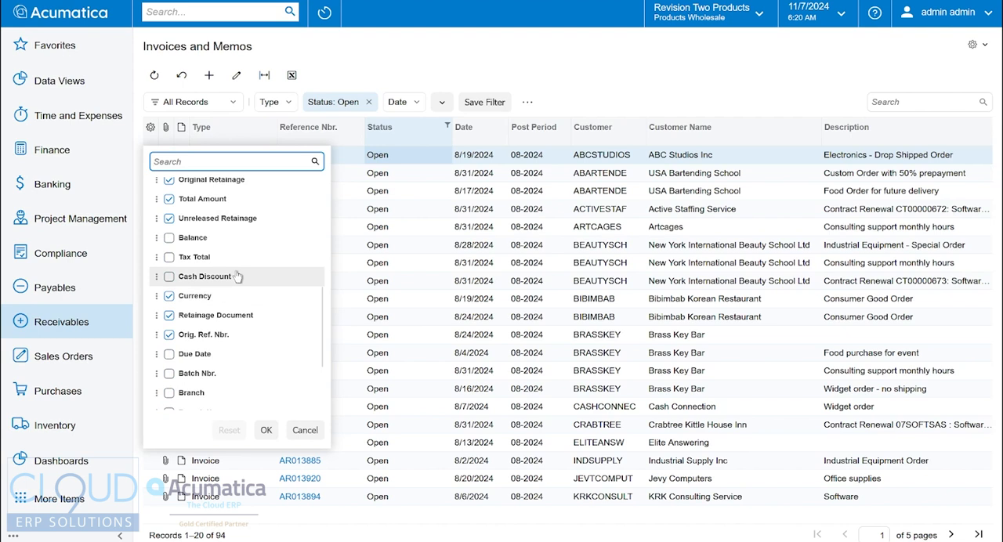
{"action": "scroll", "coordinate": [236, 278], "scroll_direction": "down", "scroll_amount": 3}
{"action": "left_click", "coordinate": [169, 298]}
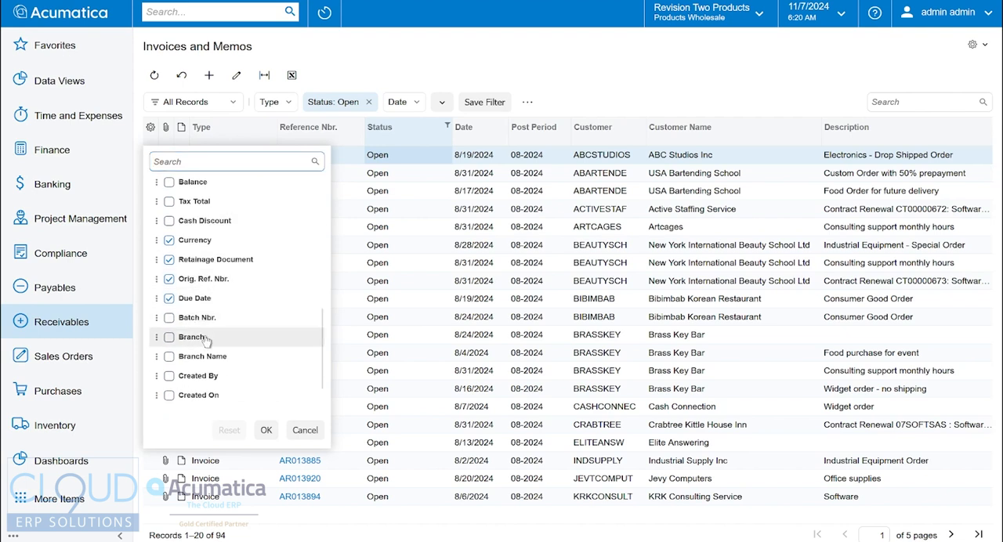
{"action": "left_click", "coordinate": [266, 431]}
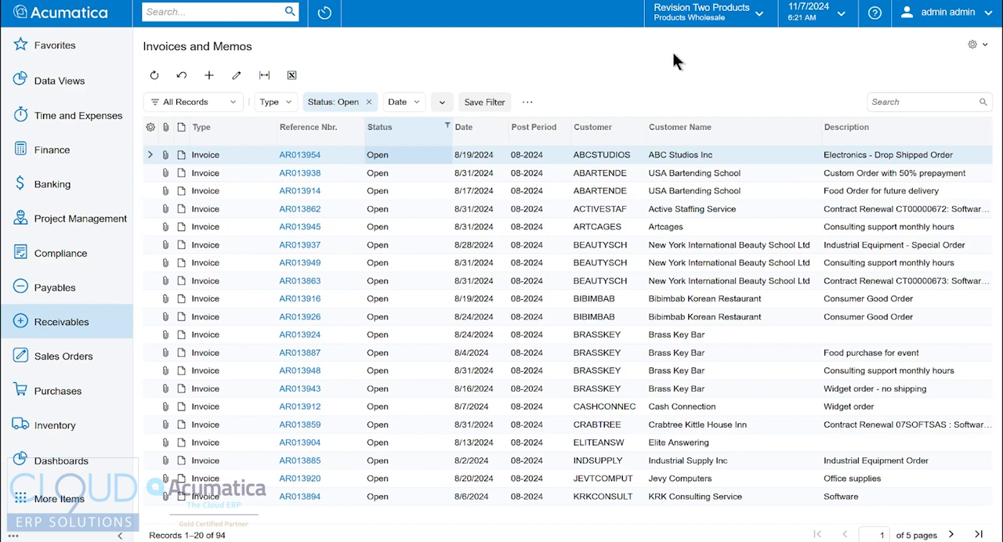
{"action": "left_click_drag", "start_coordinate": [334, 521], "coordinate": [951, 534]}
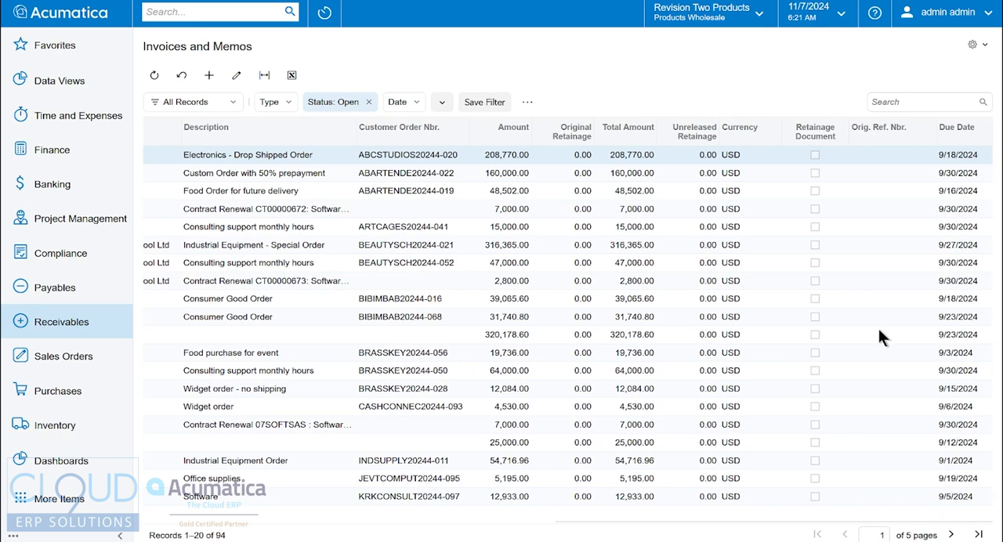
{"action": "left_click", "coordinate": [964, 138]}
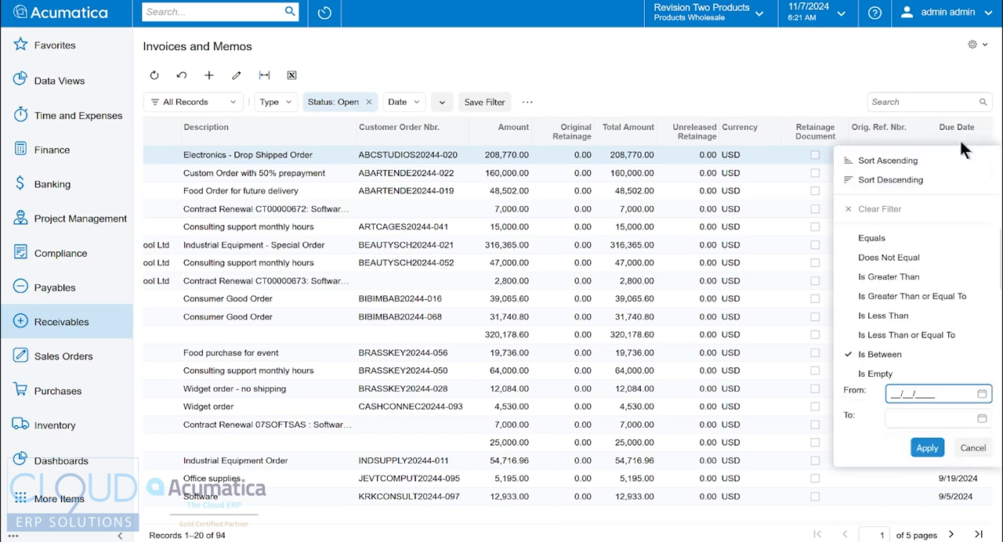
{"action": "left_click", "coordinate": [904, 336]}
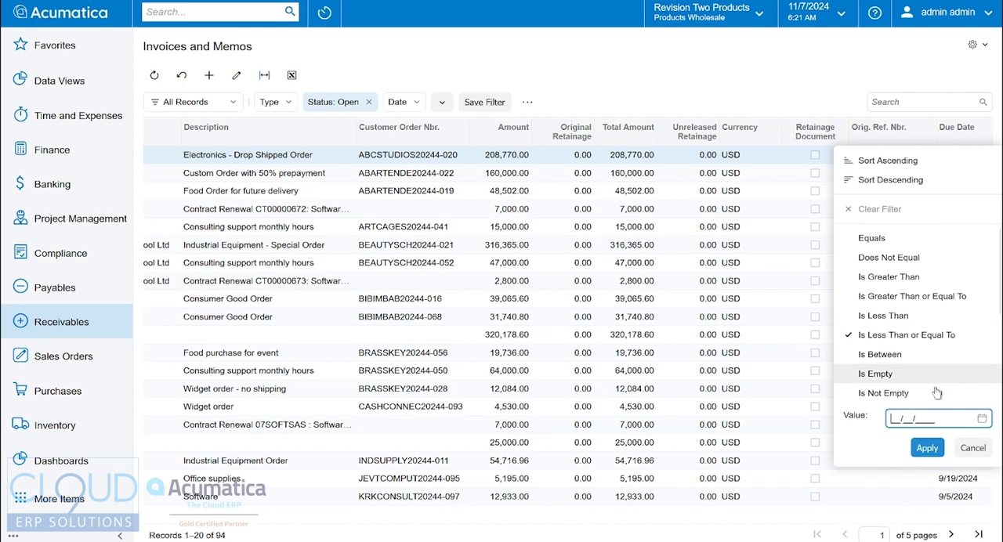
{"action": "left_click", "coordinate": [982, 420]}
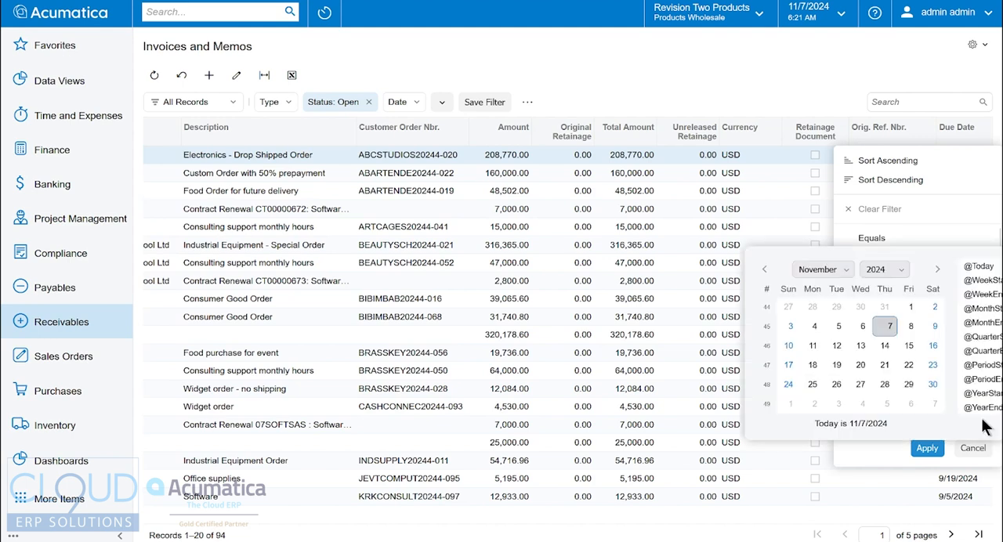
{"action": "left_click", "coordinate": [836, 308]}
{"action": "left_click", "coordinate": [980, 267]}
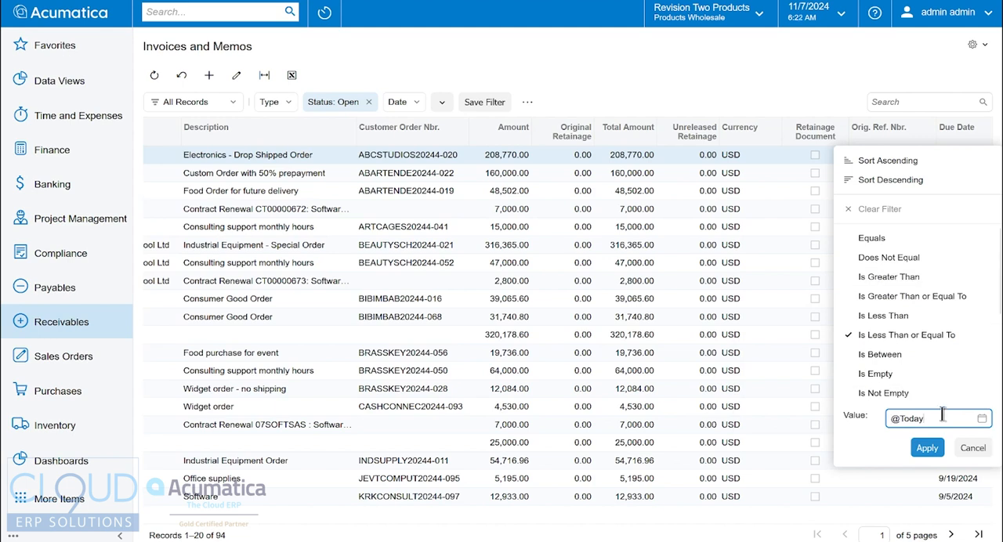
{"action": "type", "text": "+7"}
{"action": "left_click", "coordinate": [925, 447]}
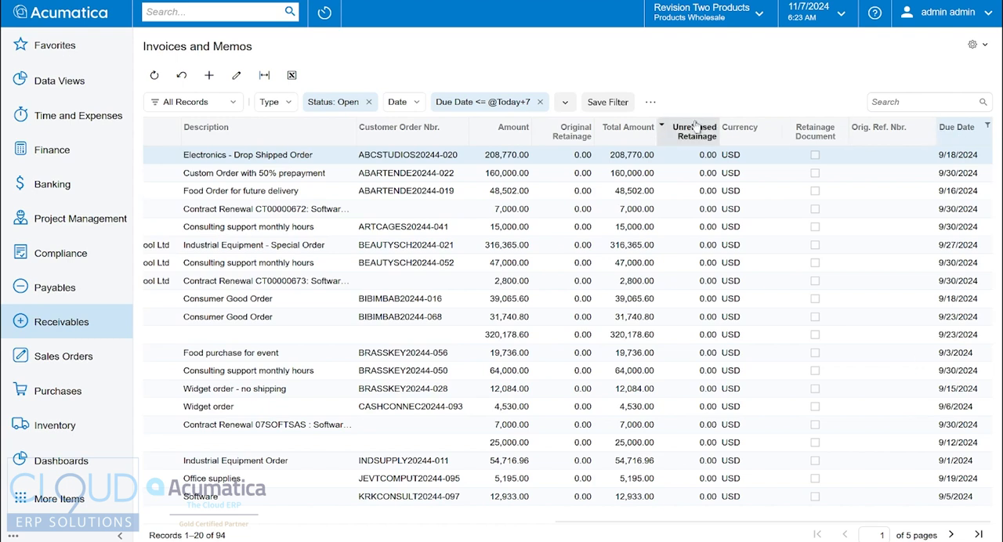
Step: Review the conditions in the Advanced Filter and the list of saved filters without changing anything
{"action": "left_click", "coordinate": [652, 104]}
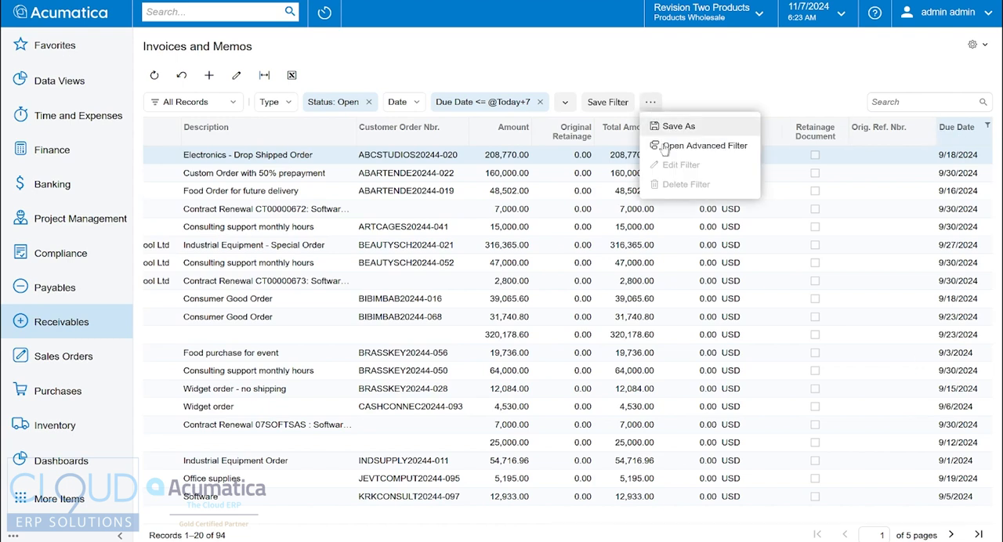
{"action": "left_click", "coordinate": [689, 146]}
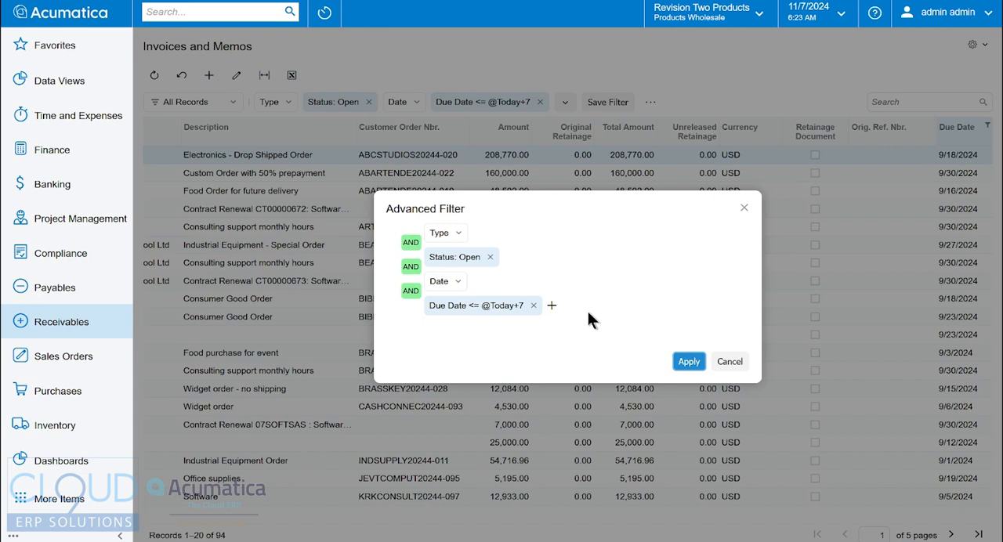
{"action": "left_click", "coordinate": [745, 208]}
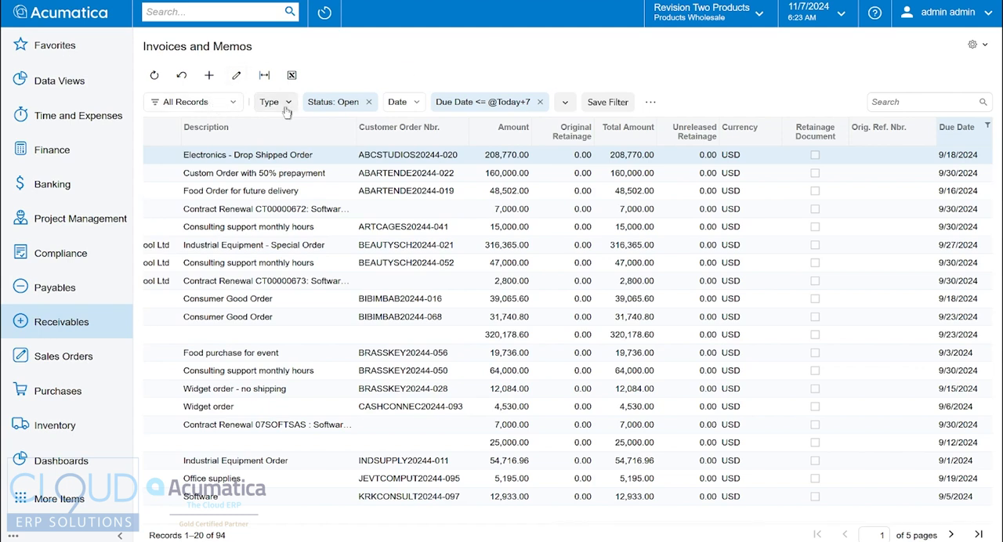
{"action": "left_click", "coordinate": [239, 107]}
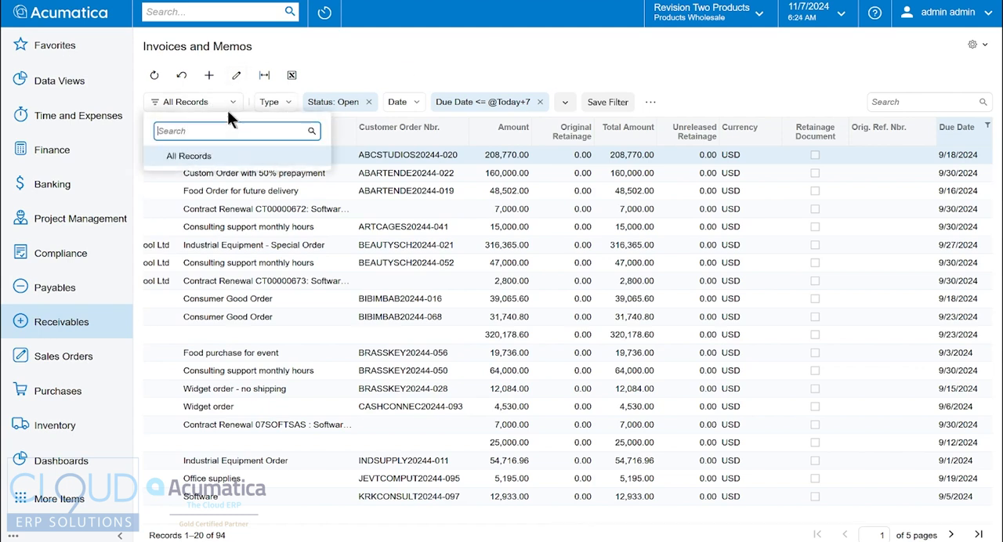
{"action": "left_click", "coordinate": [365, 50]}
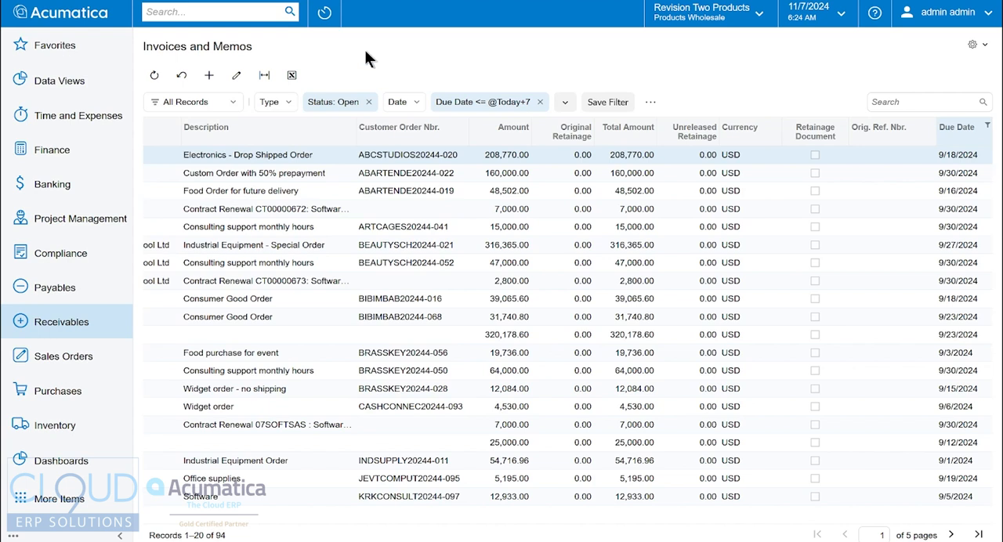
Step: Save the current conditions as a shared filter named "All Invoices Due within 7 Days" and check it in the list of saved filters
{"action": "left_click", "coordinate": [597, 102]}
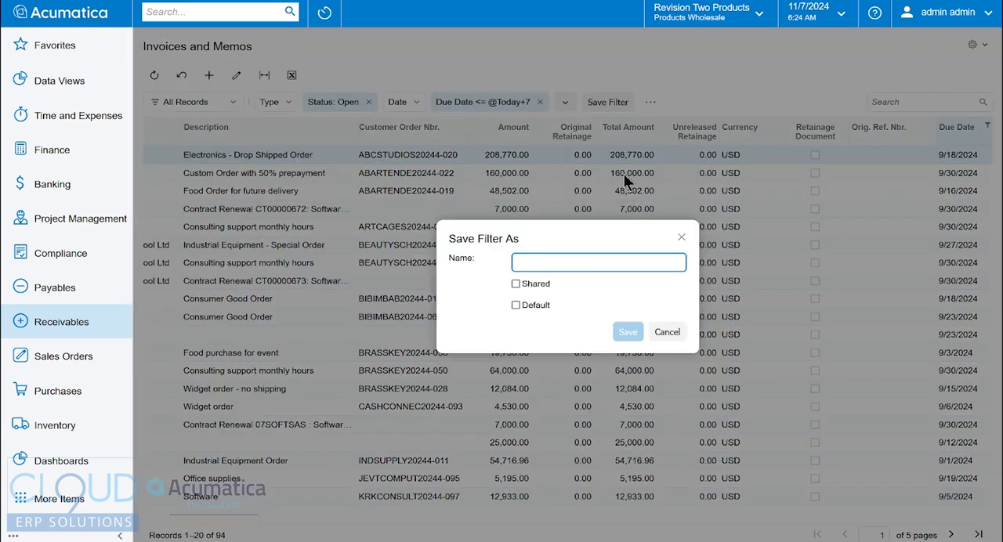
{"action": "type", "text": "Invoices Due wi"}
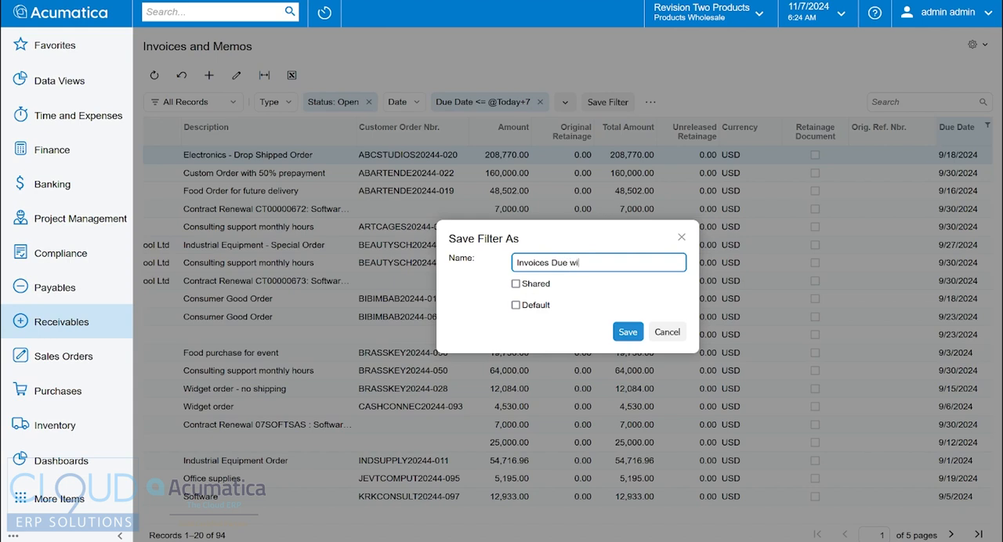
{"action": "type", "text": "thin 7 Days"}
{"action": "type", "text": "All"}
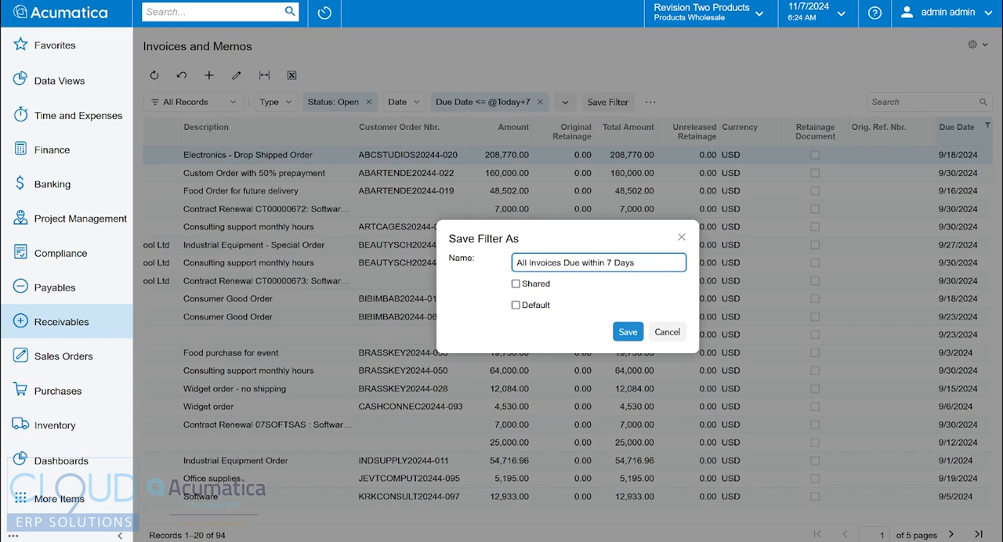
{"action": "left_click", "coordinate": [515, 284]}
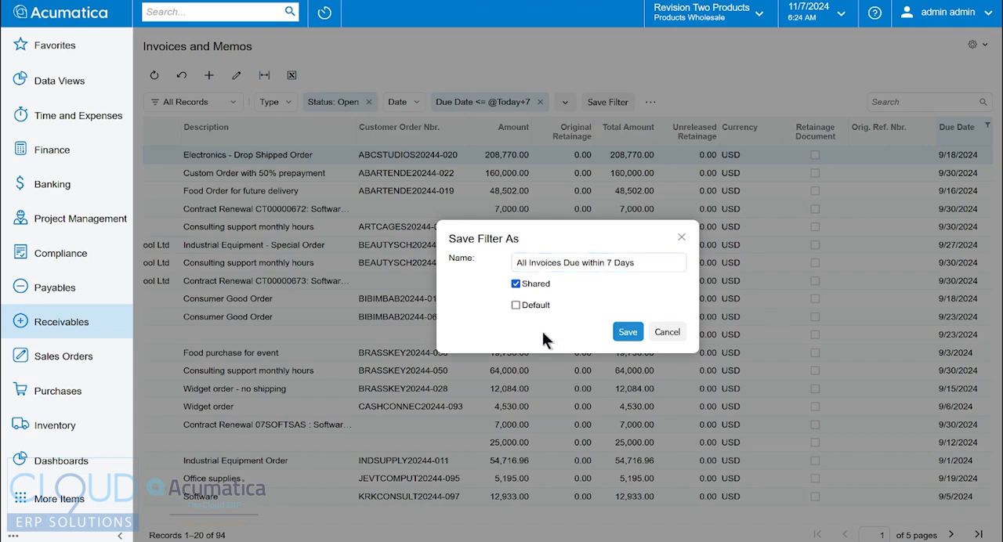
{"action": "left_click", "coordinate": [628, 333]}
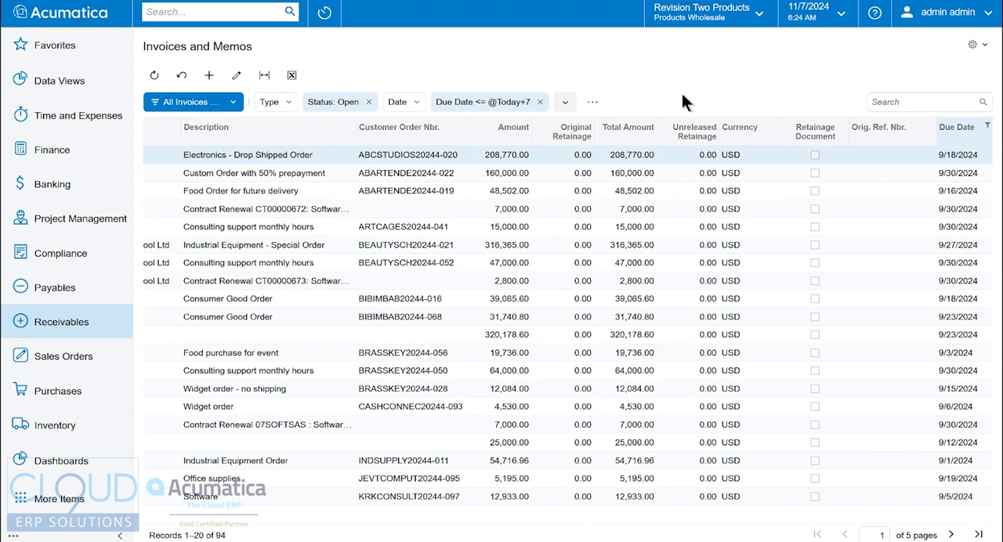
{"action": "left_click", "coordinate": [232, 103]}
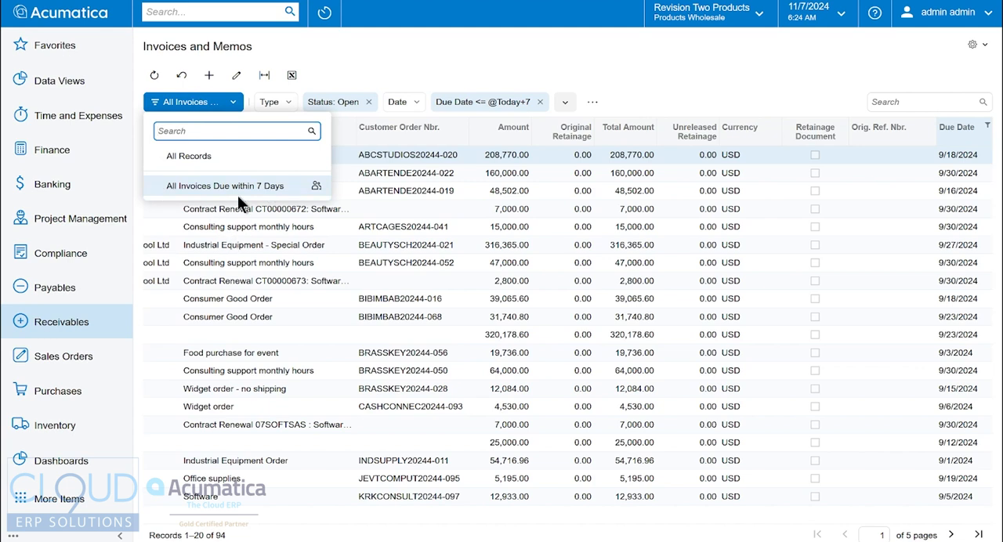
{"action": "left_click", "coordinate": [590, 75]}
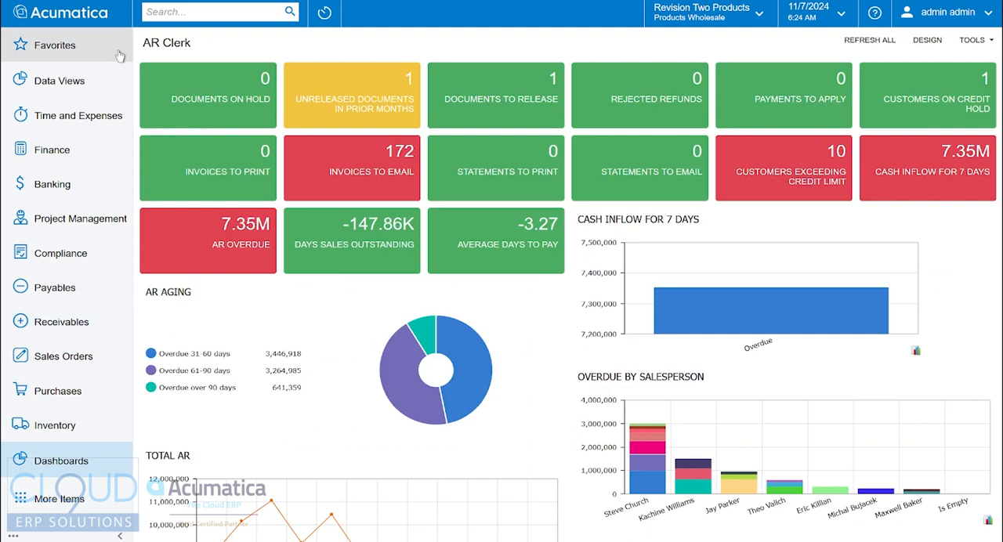
Step: Put the AR Clerk dashboard into design mode and start a new Key Performance Indicator (KPI) widget below the Total AR chart
{"action": "left_click", "coordinate": [926, 43]}
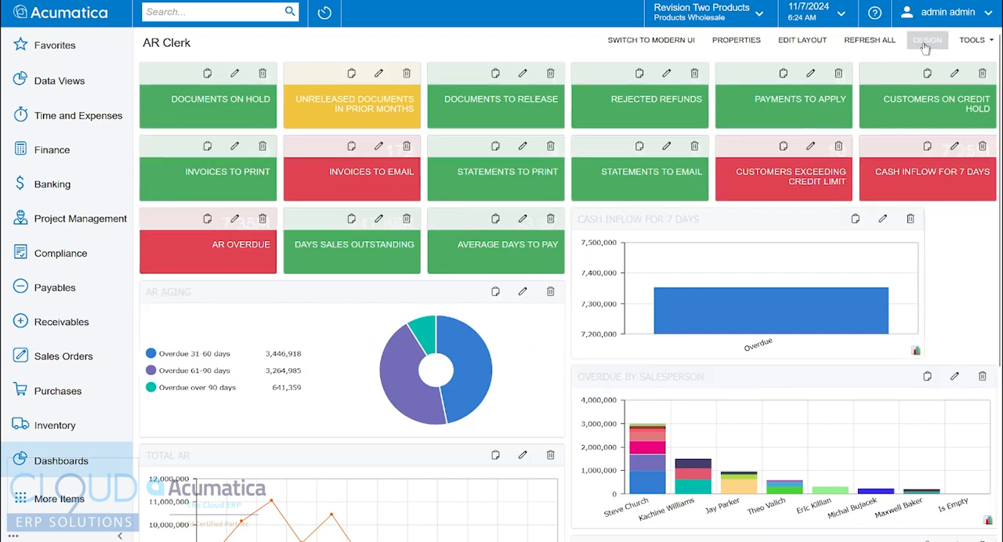
{"action": "scroll", "coordinate": [729, 341], "scroll_direction": "down", "scroll_amount": 3}
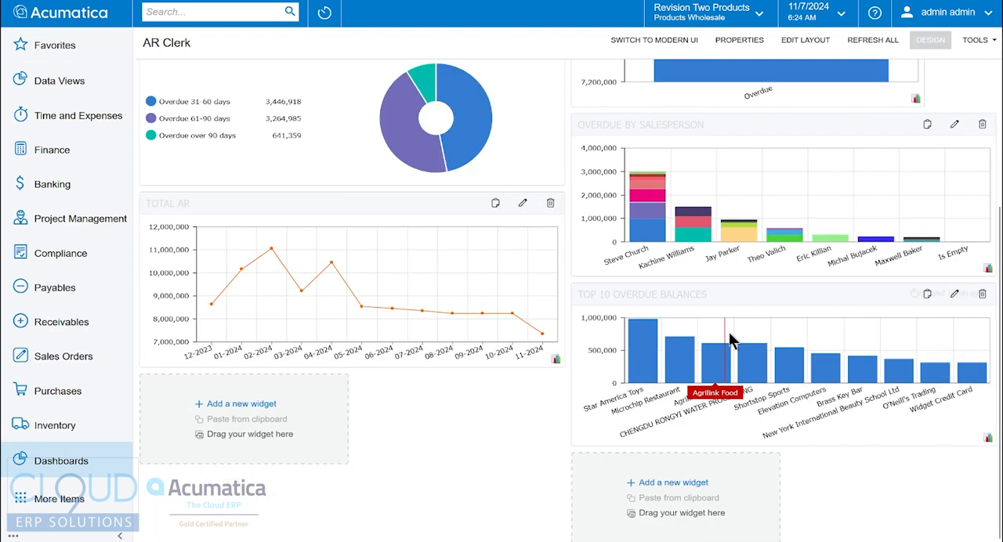
{"action": "left_click", "coordinate": [256, 407]}
{"action": "left_click", "coordinate": [398, 329]}
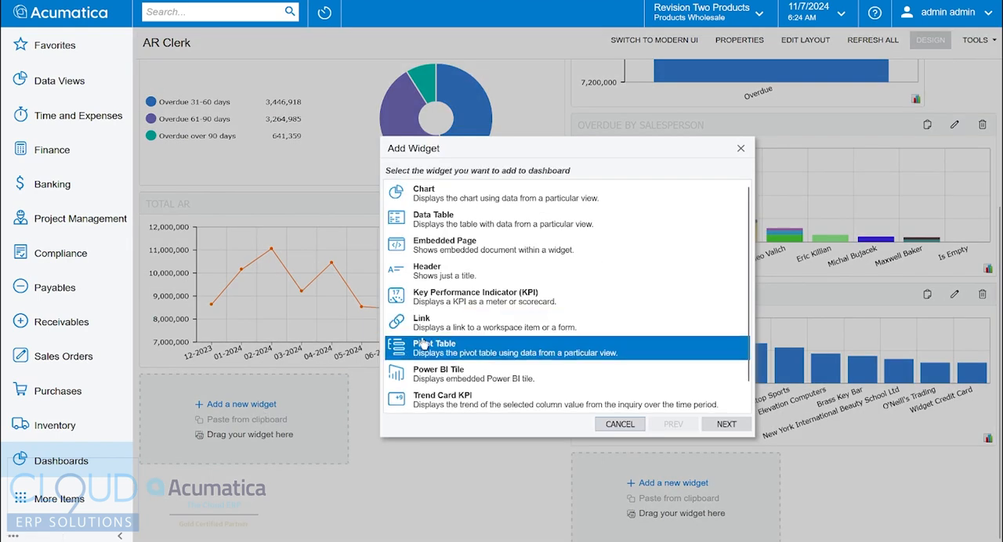
{"action": "left_click", "coordinate": [482, 302]}
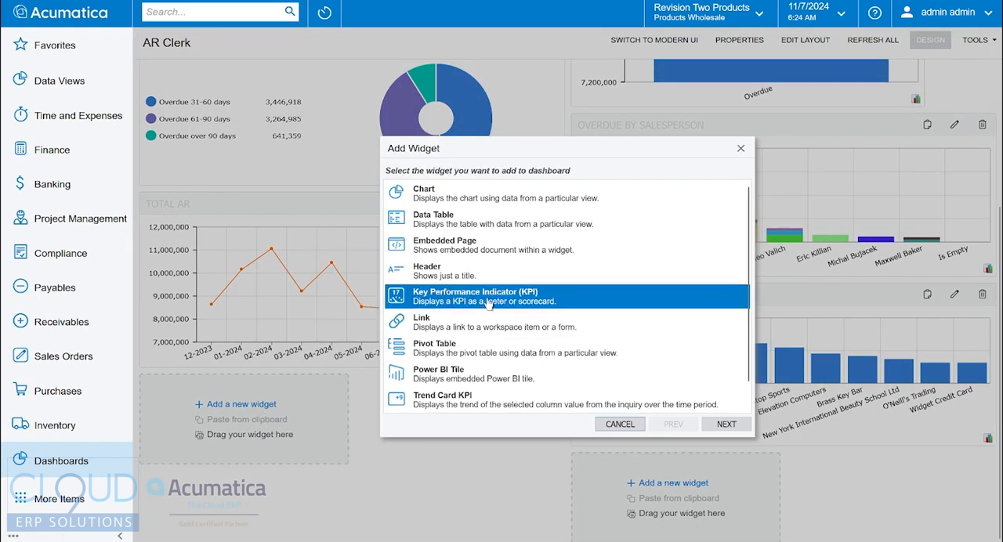
{"action": "left_click", "coordinate": [727, 425]}
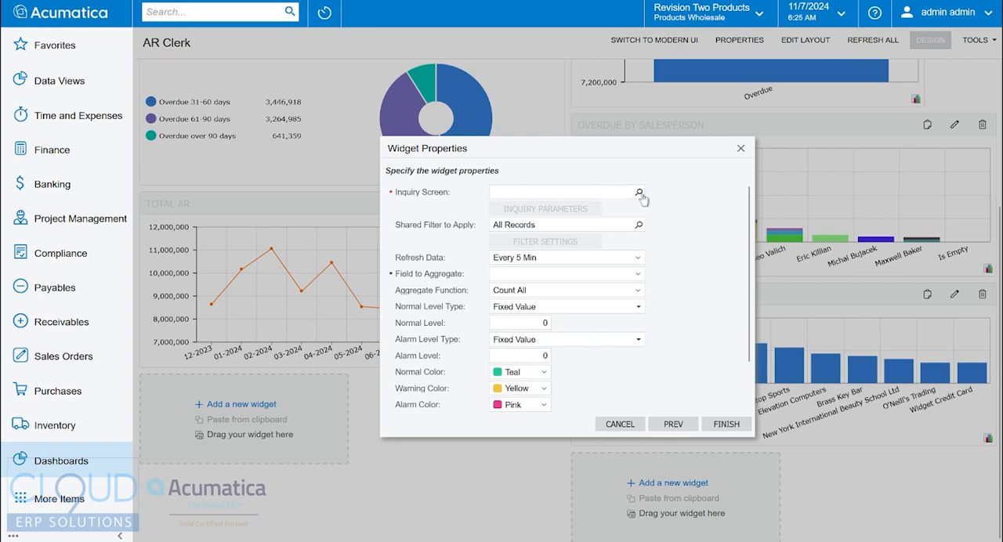
Step: Set the widget's inquiry screen to Invoices and Memos (AR.30.10.PL) and its shared filter to All Invoices Due within 7 Days
{"action": "left_click", "coordinate": [639, 193]}
{"action": "type", "text": "invoices"}
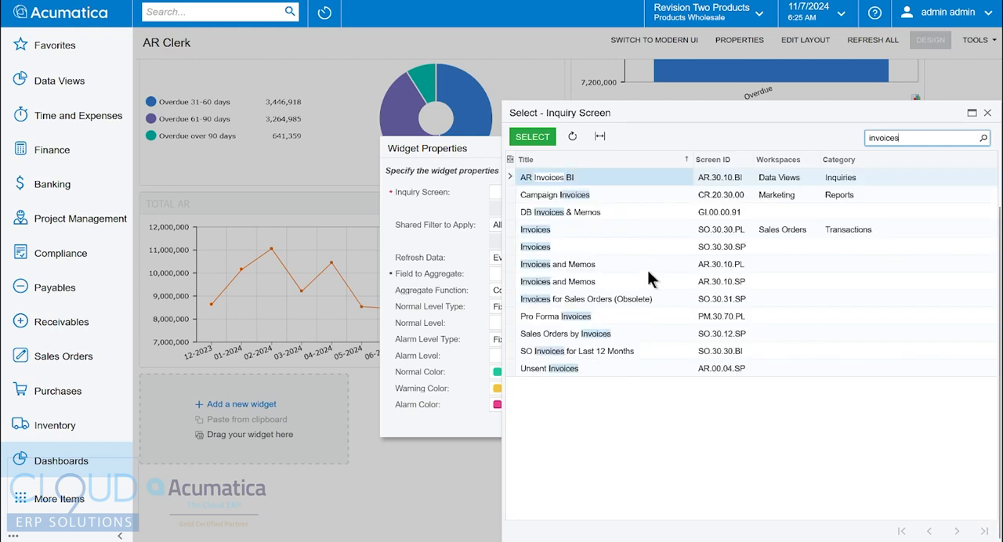
{"action": "left_click", "coordinate": [723, 265]}
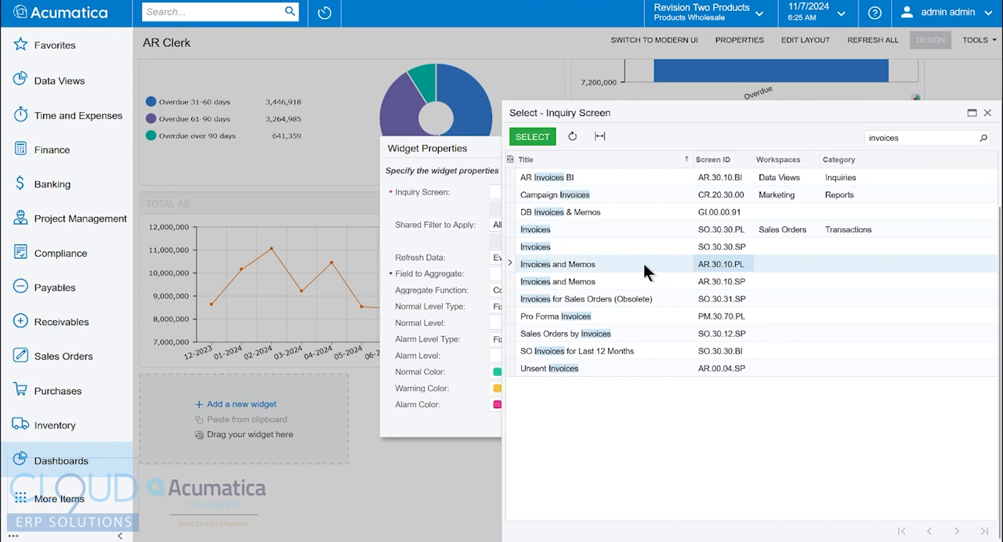
{"action": "double_click", "coordinate": [580, 267]}
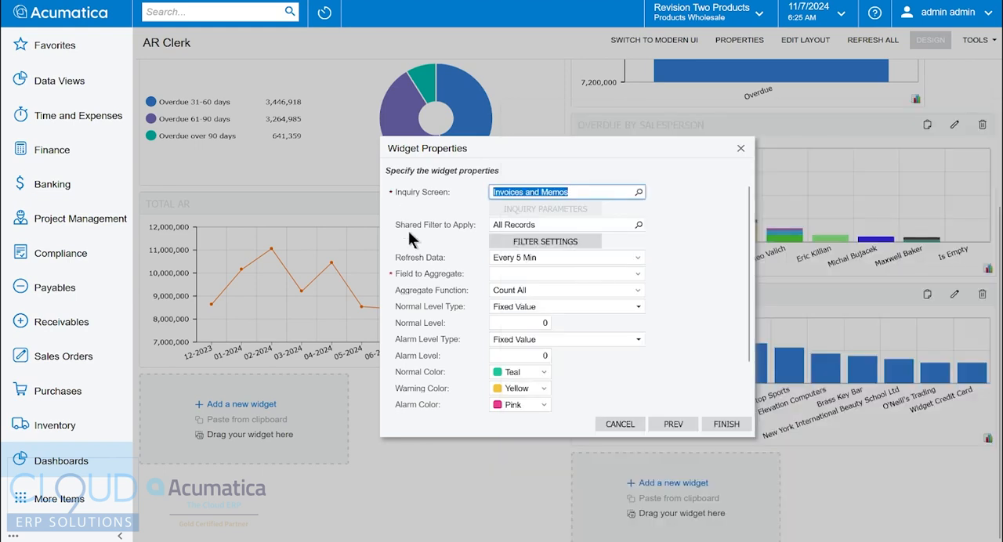
{"action": "left_click", "coordinate": [639, 225]}
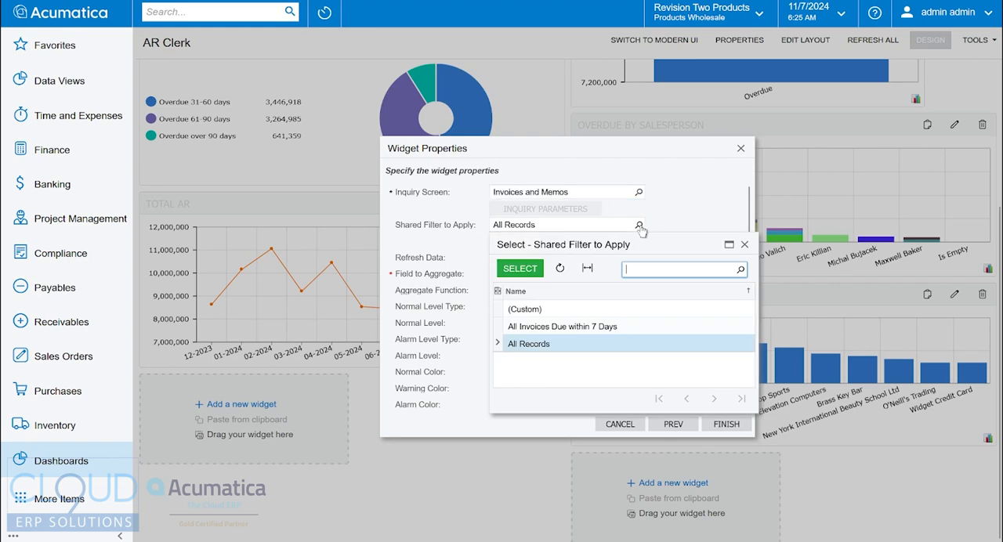
{"action": "double_click", "coordinate": [571, 325]}
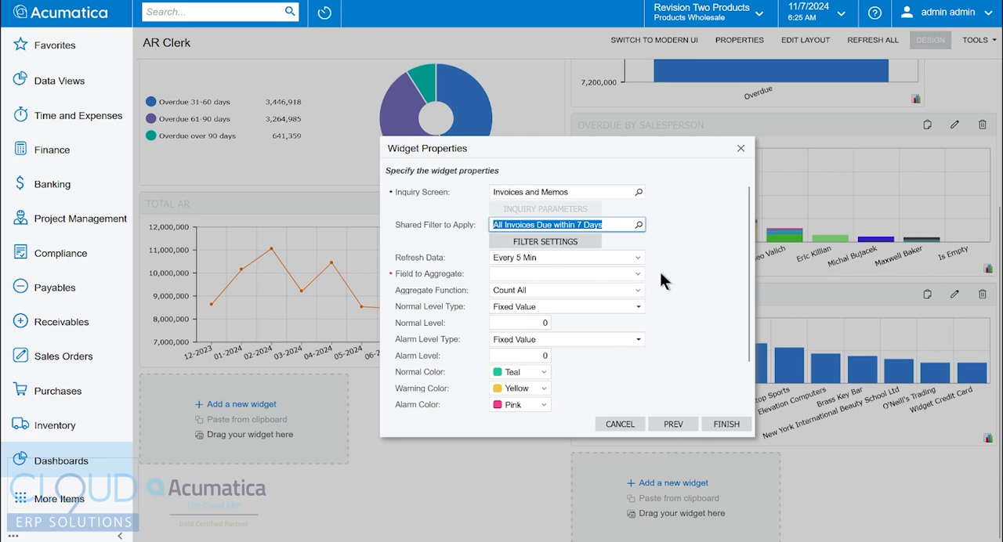
Step: Set the widget to refresh On Page Reload and aggregate the Reference Nbr. field with the Count All function
{"action": "left_click", "coordinate": [637, 258]}
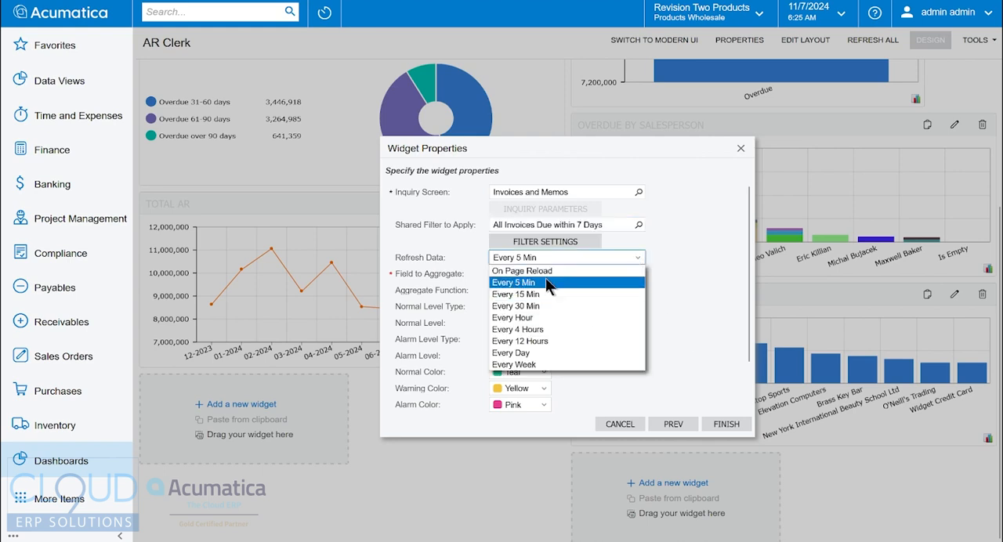
{"action": "left_click", "coordinate": [546, 271]}
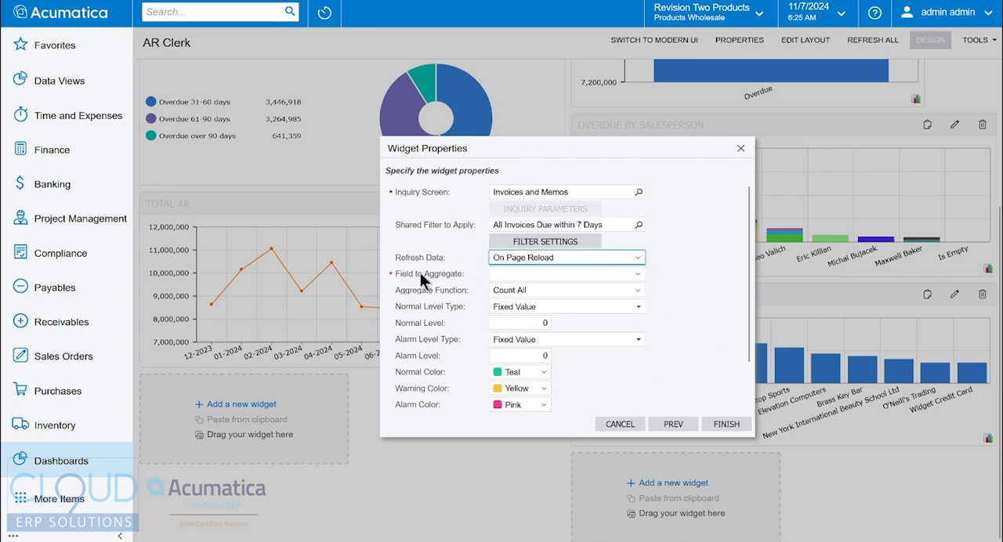
{"action": "left_click", "coordinate": [638, 274]}
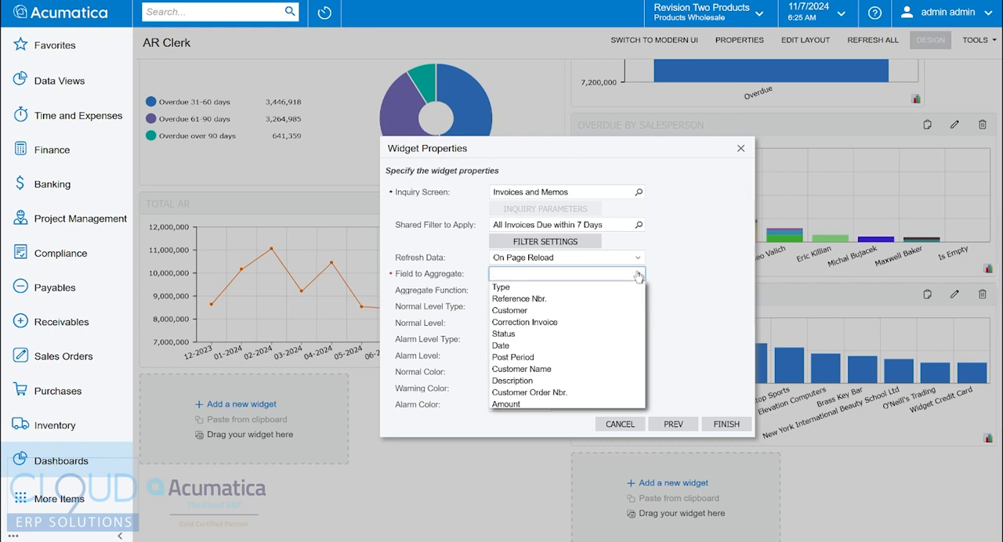
{"action": "left_click", "coordinate": [548, 298]}
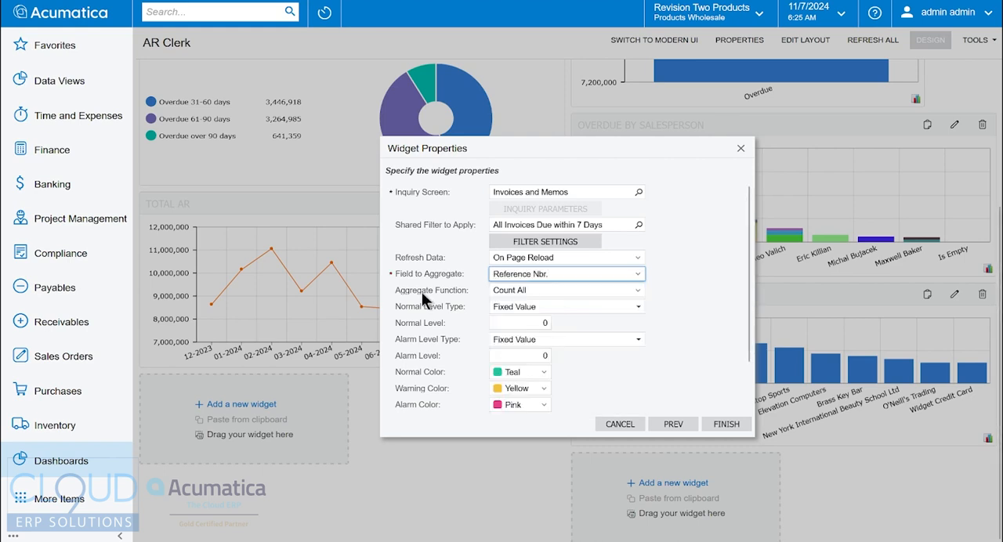
{"action": "left_click", "coordinate": [533, 289]}
{"action": "left_click", "coordinate": [534, 289]}
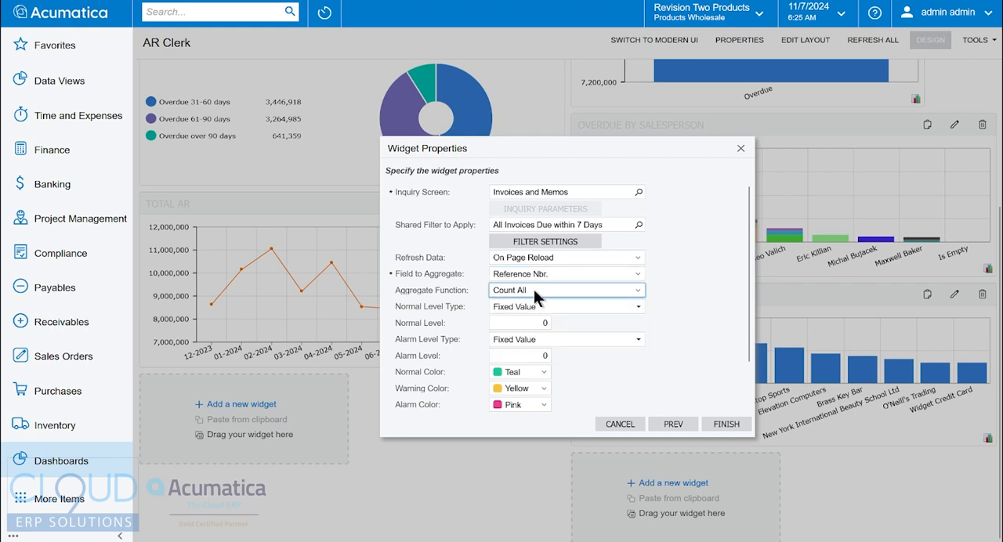
{"action": "left_click", "coordinate": [534, 290]}
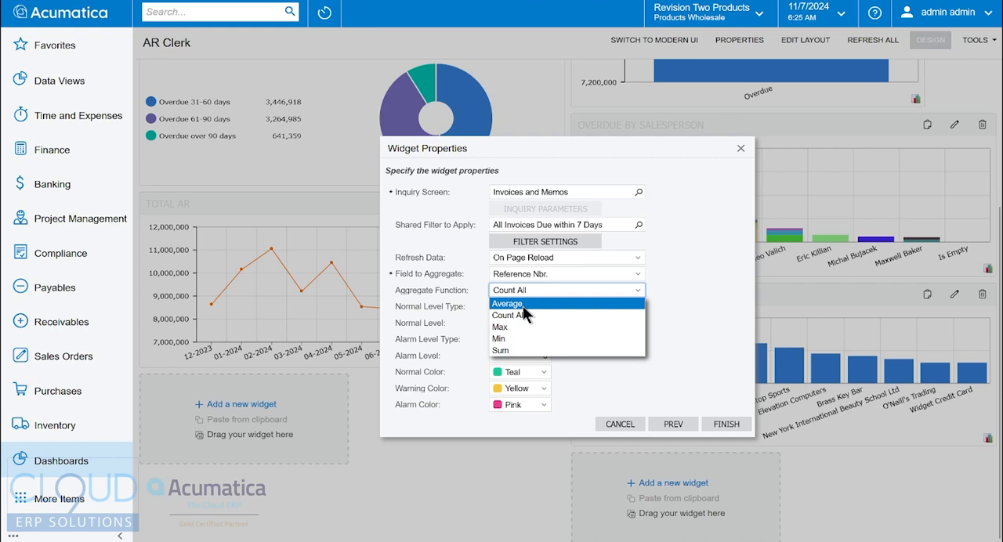
{"action": "left_click", "coordinate": [700, 262]}
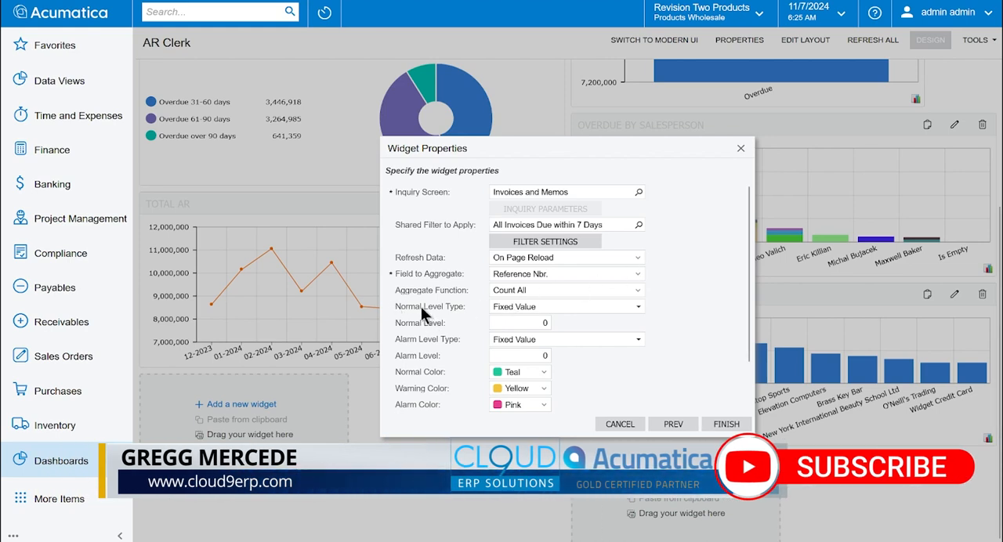
Step: Set the widget's normal level to a fixed value of 75 and its alarm level to 125
{"action": "left_click", "coordinate": [535, 305]}
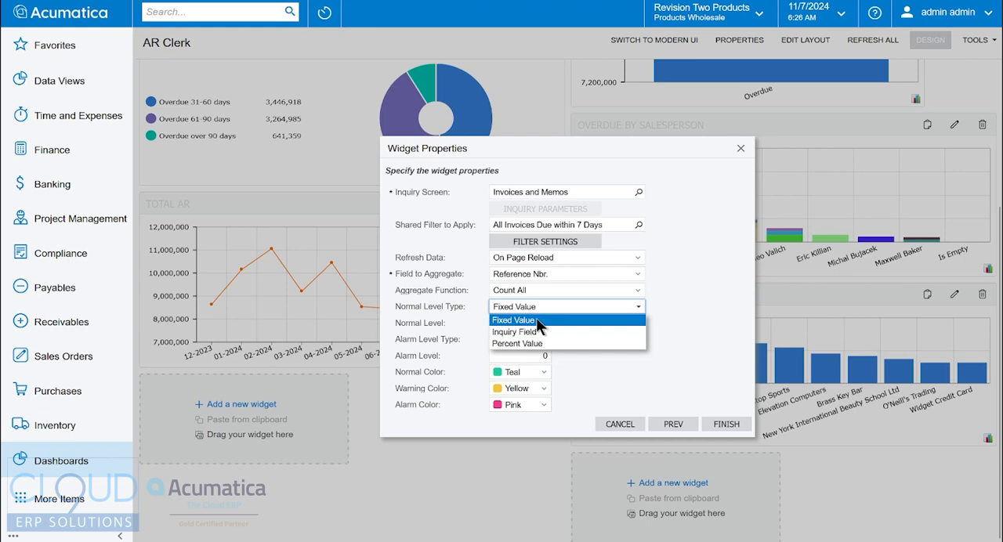
{"action": "left_click", "coordinate": [541, 321]}
{"action": "left_click", "coordinate": [539, 323]}
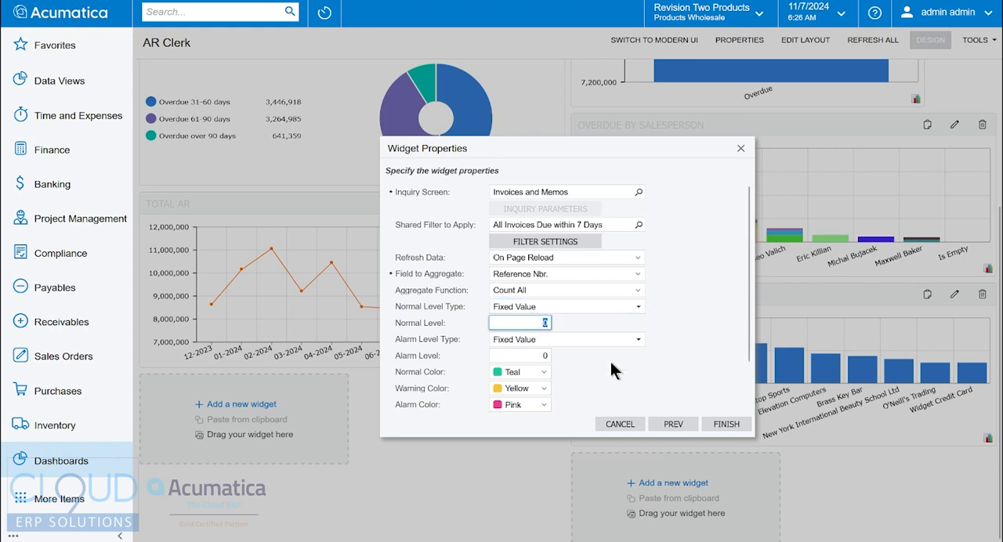
{"action": "type", "text": "75"}
{"action": "key", "text": "Tab"}
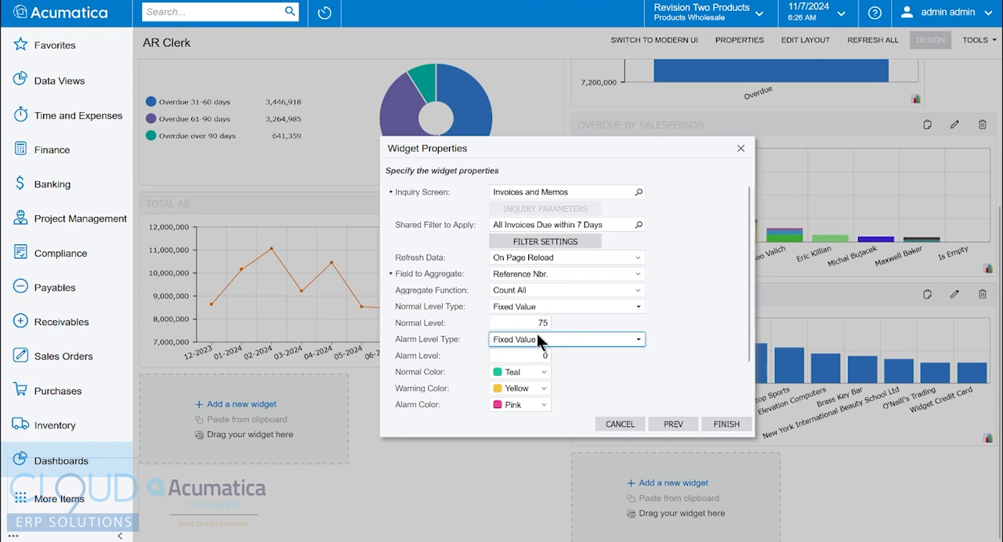
{"action": "left_click", "coordinate": [516, 355]}
{"action": "type", "text": "125"}
{"action": "key", "text": "Tab"}
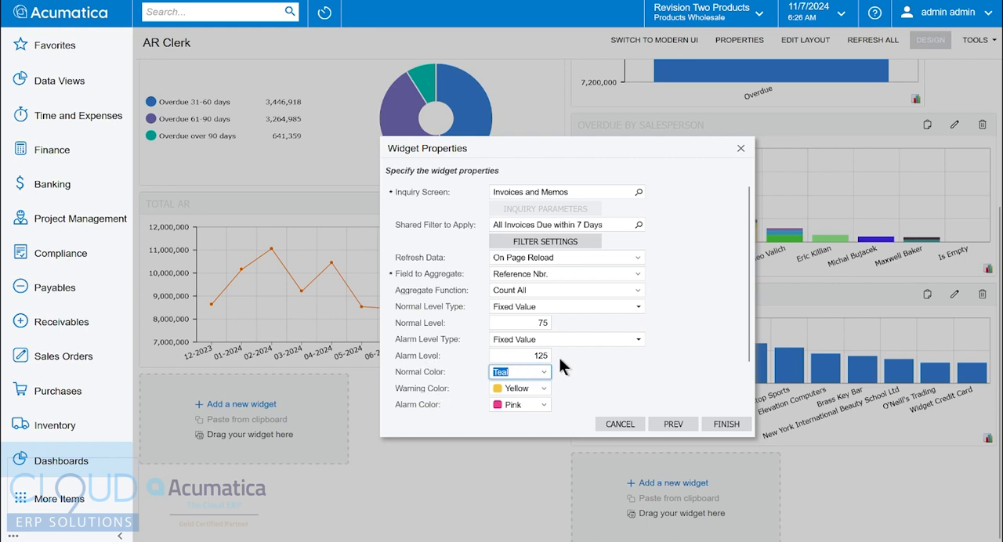
{"action": "left_click", "coordinate": [609, 367]}
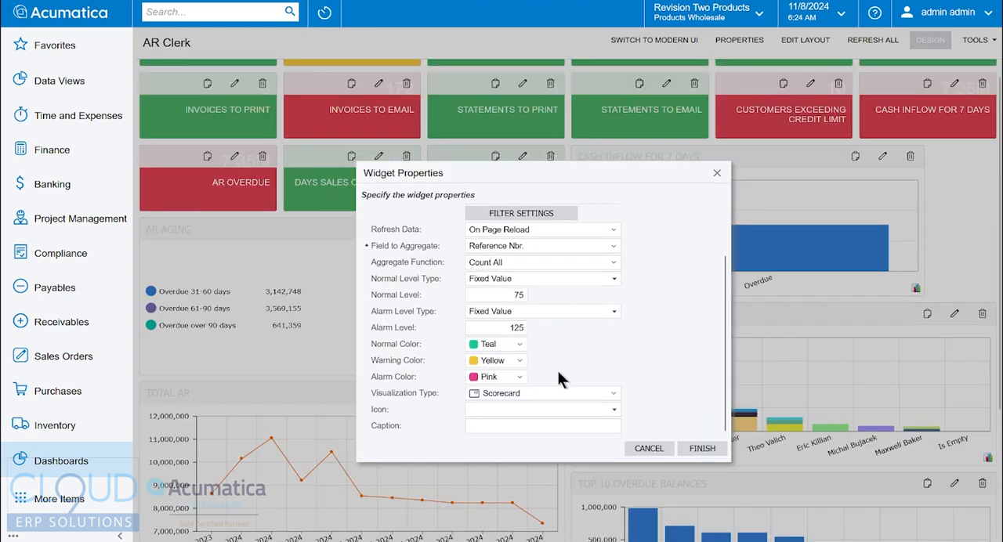
Step: Keep the Scorecard visualization, caption the widget "Due in 7 Days", and finish adding it to the dashboard
{"action": "left_click", "coordinate": [547, 394]}
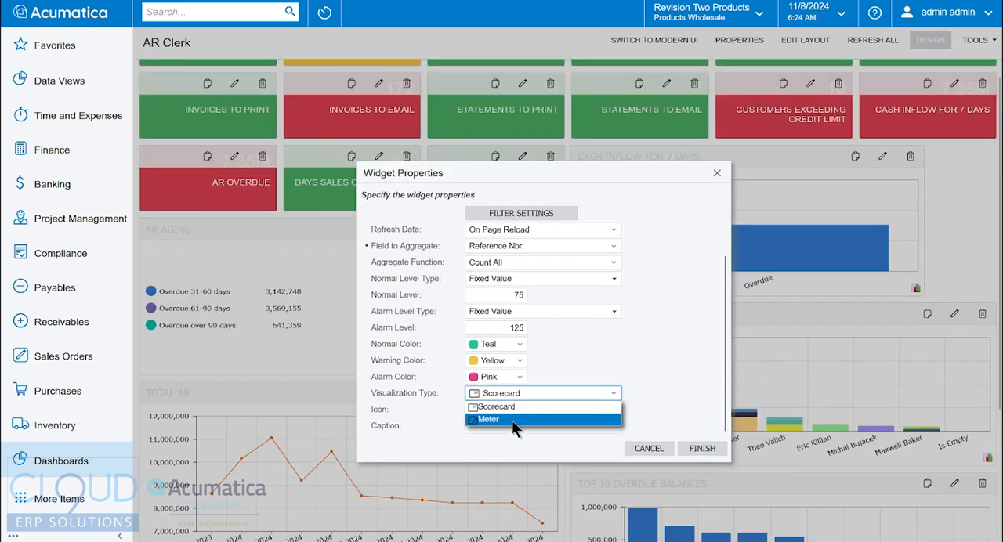
{"action": "left_click", "coordinate": [683, 363]}
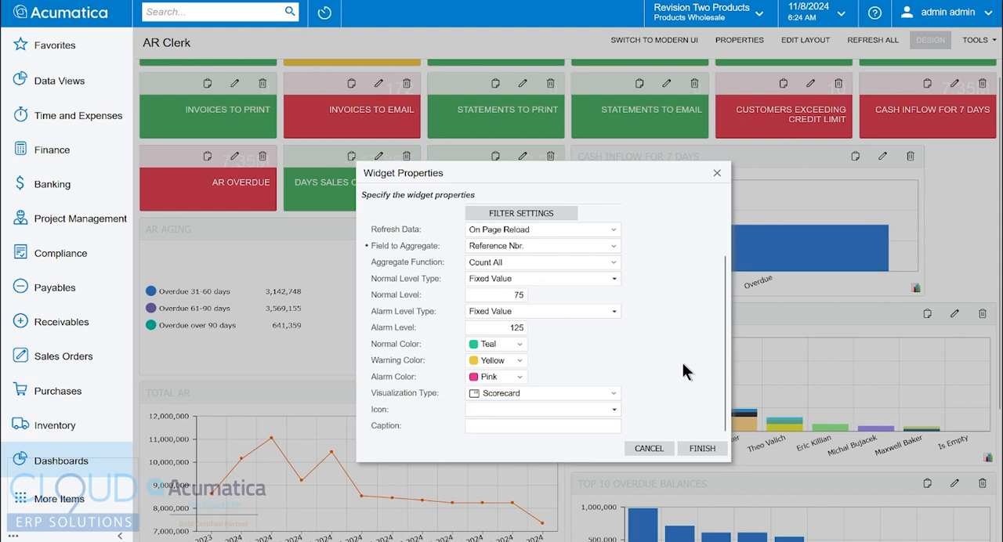
{"action": "left_click", "coordinate": [519, 424]}
{"action": "type", "text": "Due in 7 Days"}
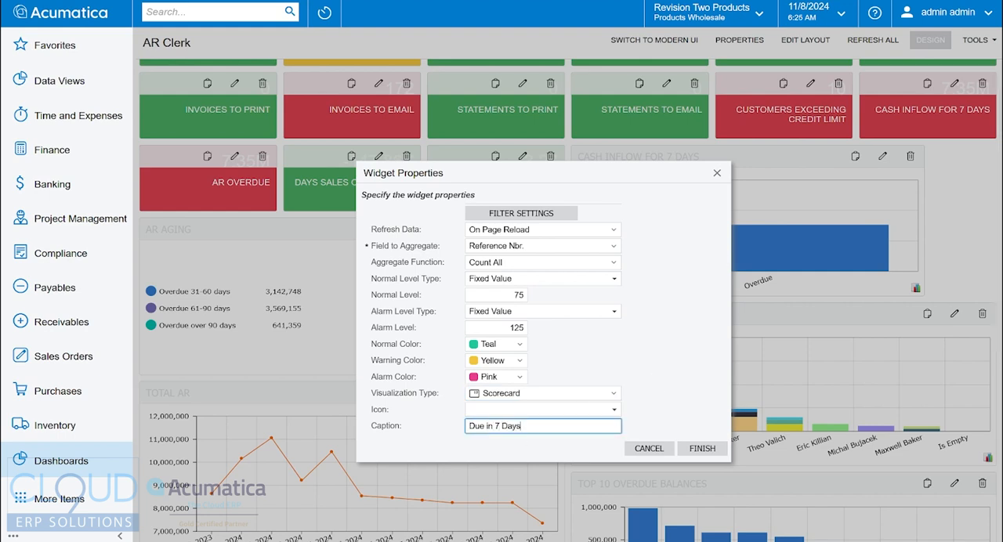
{"action": "left_click", "coordinate": [700, 449]}
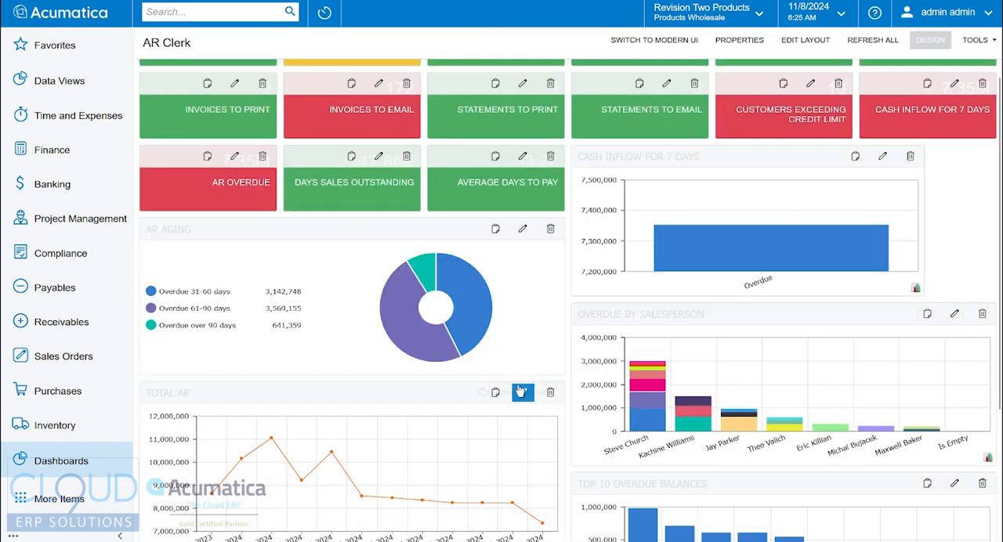
Step: Leave design mode and open the Due in 7 Days widget to examine the filtered invoices behind it
{"action": "scroll", "coordinate": [517, 391], "scroll_direction": "down", "scroll_amount": 3}
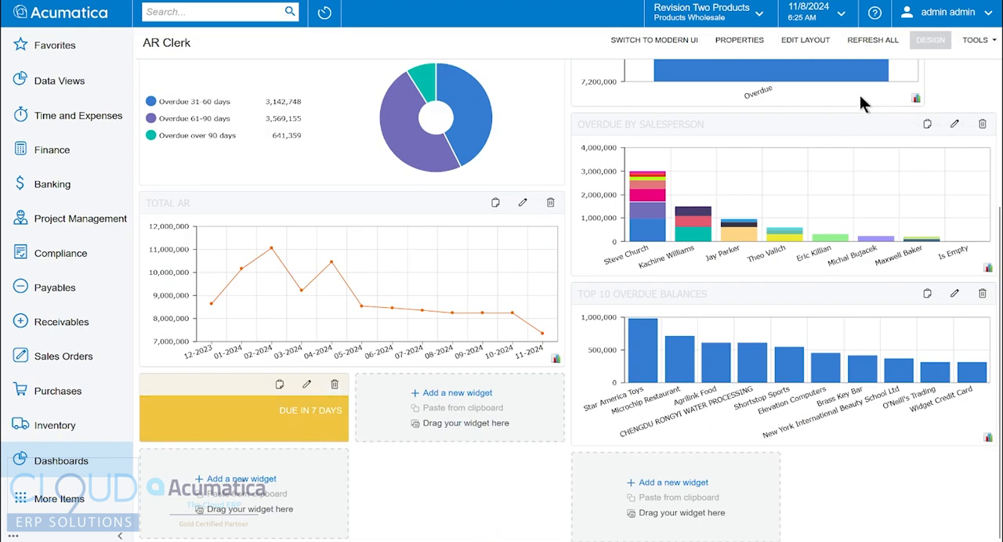
{"action": "left_click", "coordinate": [929, 40]}
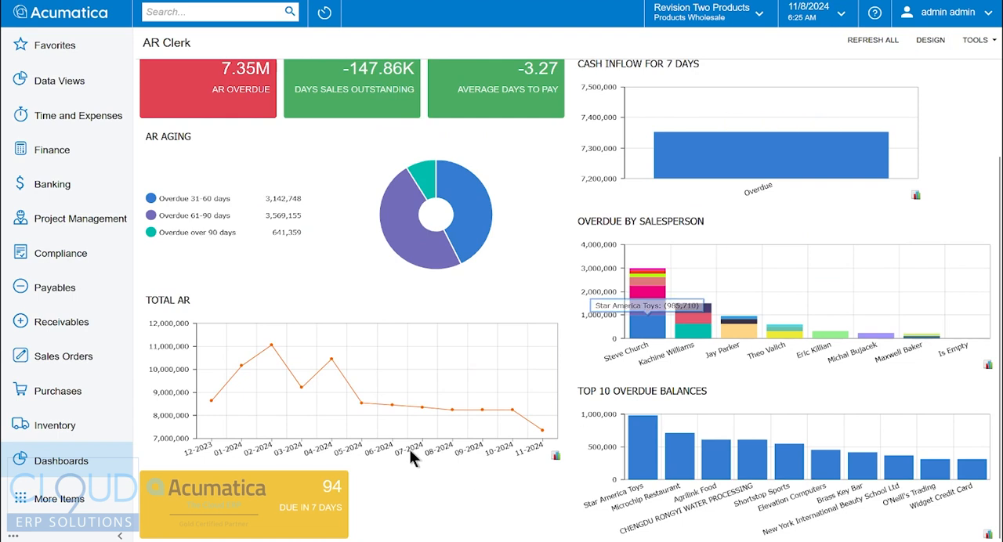
{"action": "left_click", "coordinate": [270, 492]}
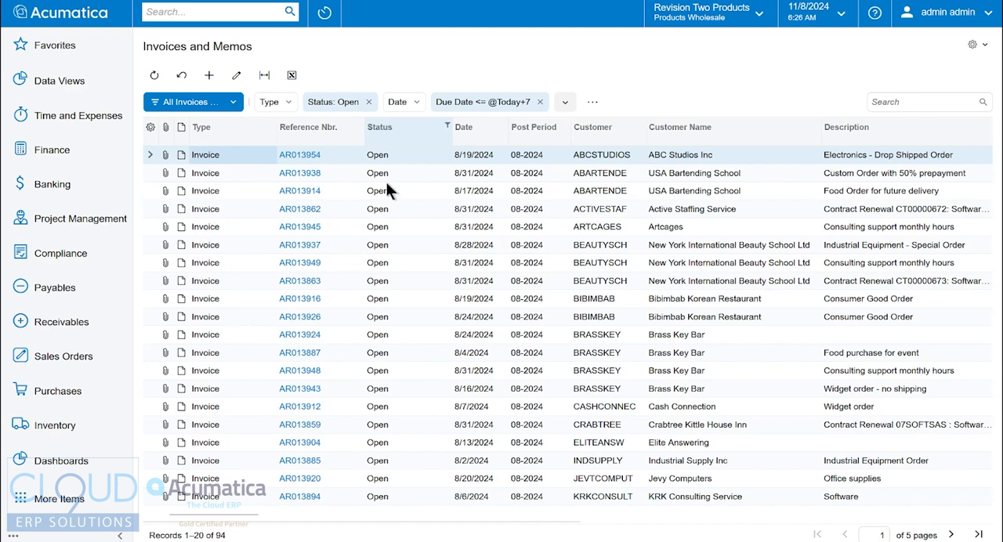
{"action": "left_click_drag", "start_coordinate": [529, 522], "coordinate": [403, 509]}
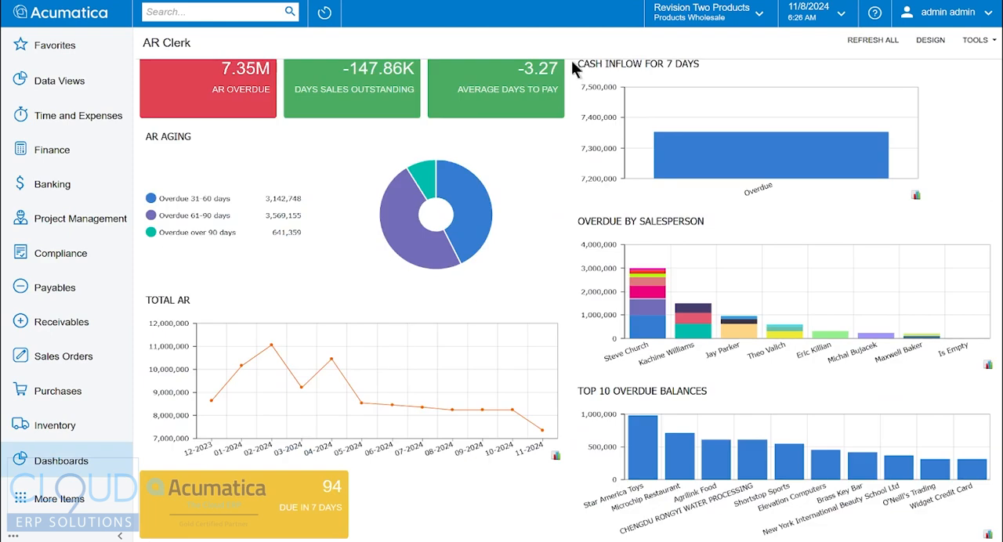
Step: Return the dashboard to design mode and start another Key Performance Indicator (KPI) widget beside the Due in 7 Days tile
{"action": "left_click", "coordinate": [932, 47]}
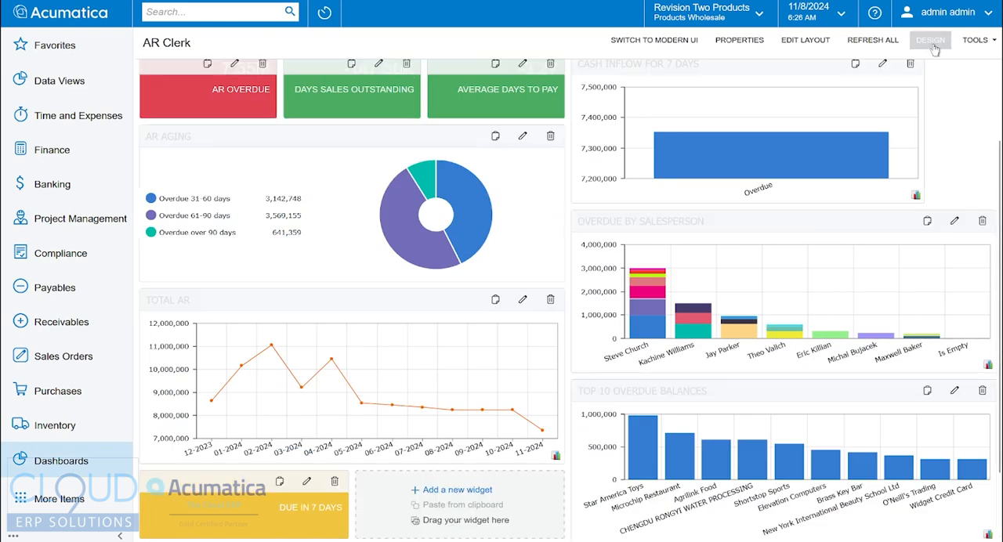
{"action": "left_click", "coordinate": [471, 490]}
{"action": "left_click", "coordinate": [475, 296]}
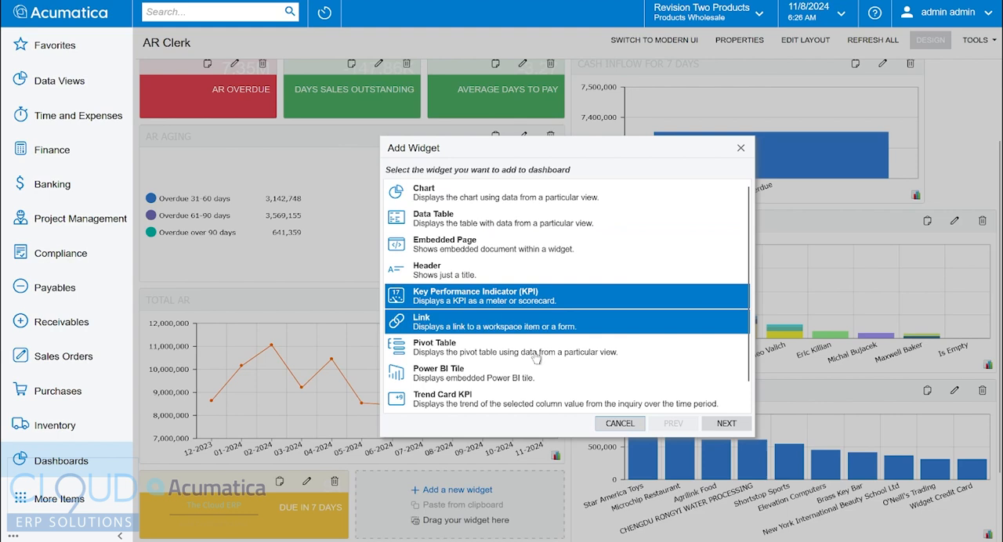
{"action": "left_click", "coordinate": [726, 423]}
Step: Set the second KPI widget's inquiry screen to Invoices and Memos (AR.30.10.PL) and its shared filter to All Invoices Due within 7 Days
{"action": "left_click", "coordinate": [577, 192]}
{"action": "left_click", "coordinate": [639, 191]}
{"action": "type", "text": "invoices and"}
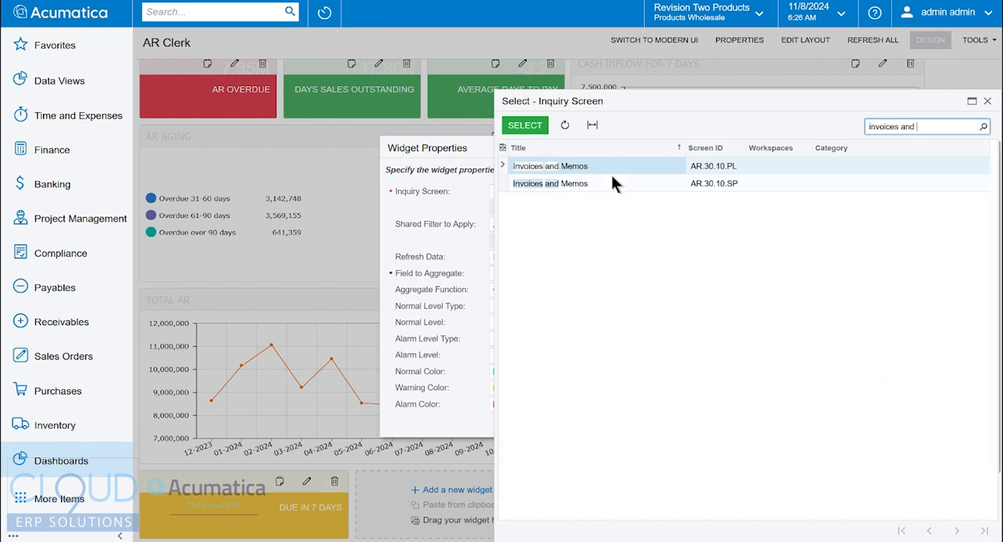
{"action": "double_click", "coordinate": [615, 168]}
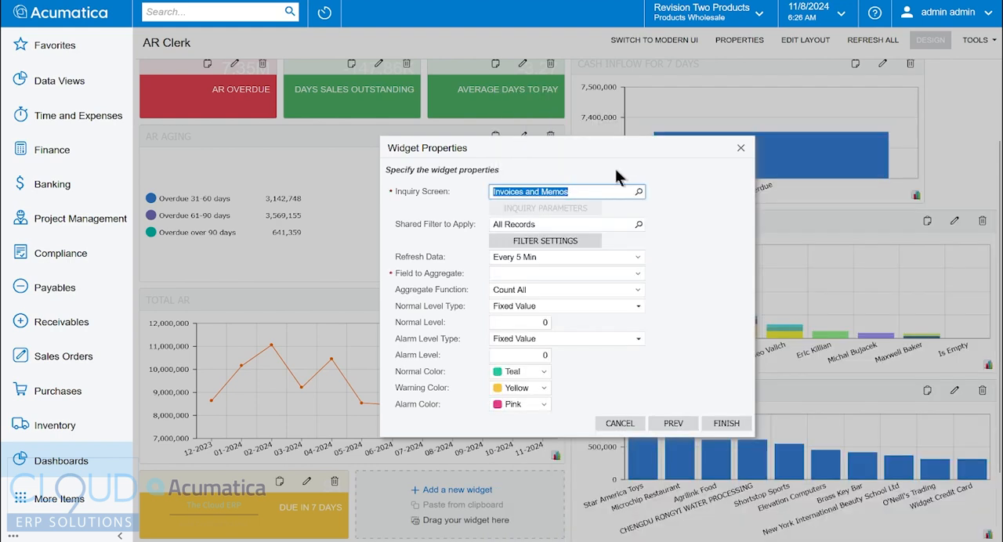
{"action": "left_click", "coordinate": [640, 225]}
{"action": "double_click", "coordinate": [568, 324]}
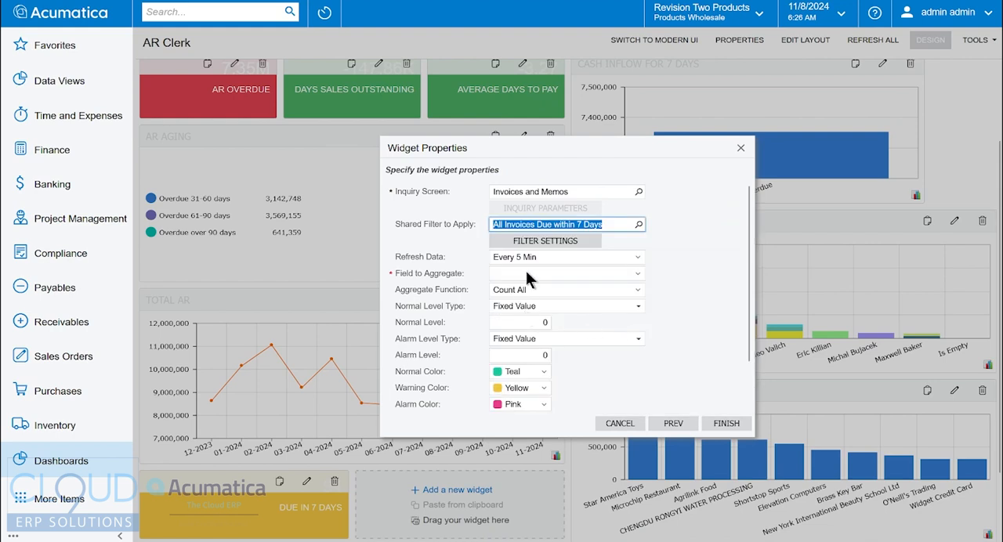
Step: Have the second KPI widget aggregate the Amount field with the Sum function
{"action": "left_click", "coordinate": [637, 276]}
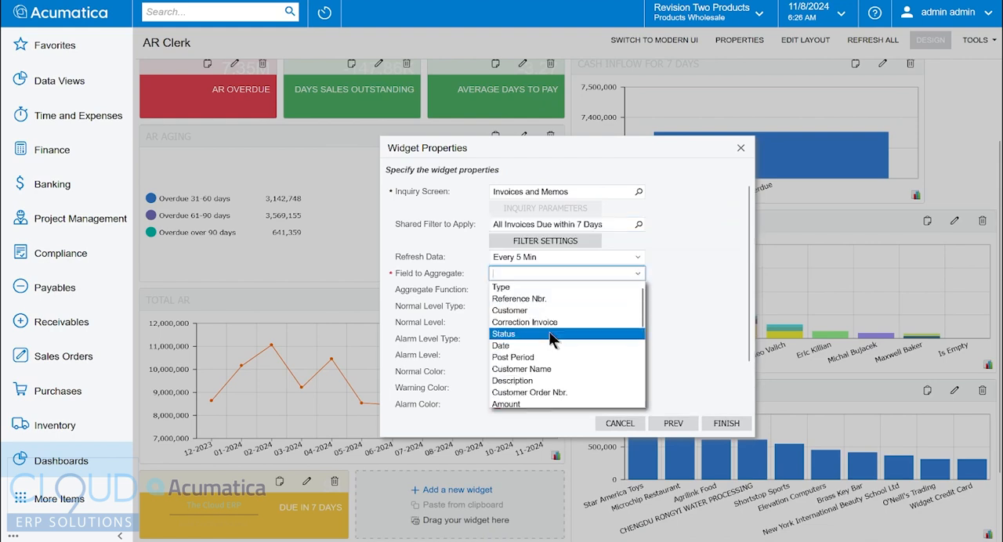
{"action": "left_click", "coordinate": [526, 401]}
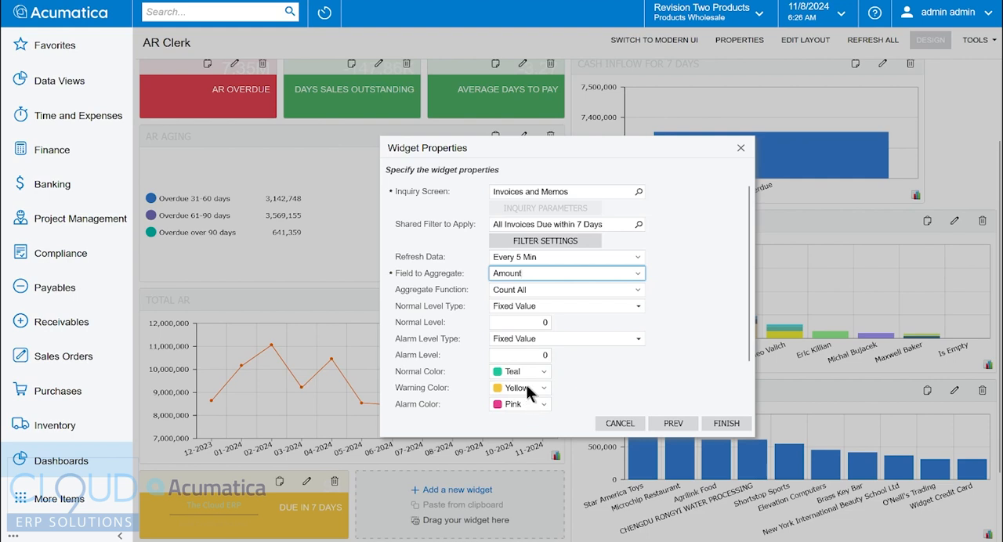
{"action": "left_click", "coordinate": [539, 289]}
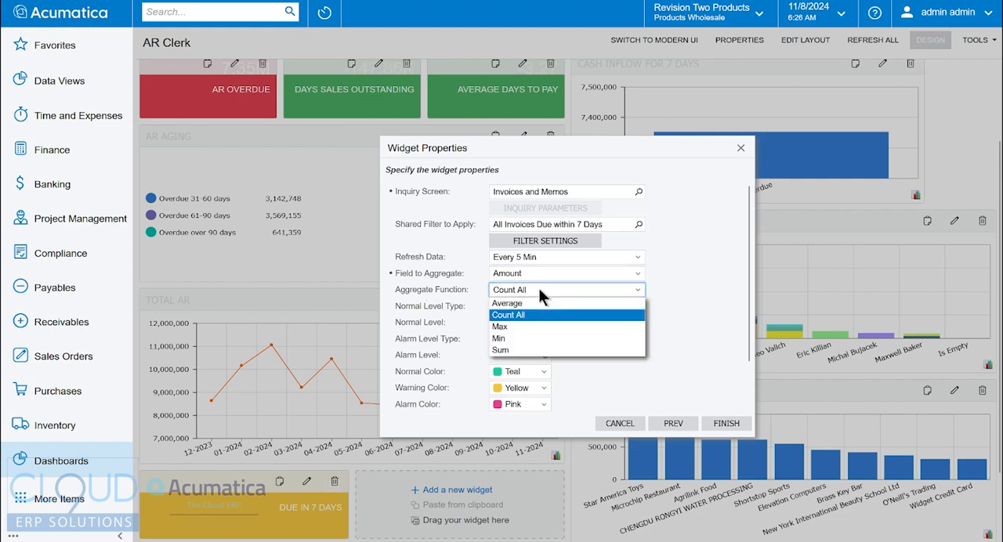
{"action": "left_click", "coordinate": [515, 350]}
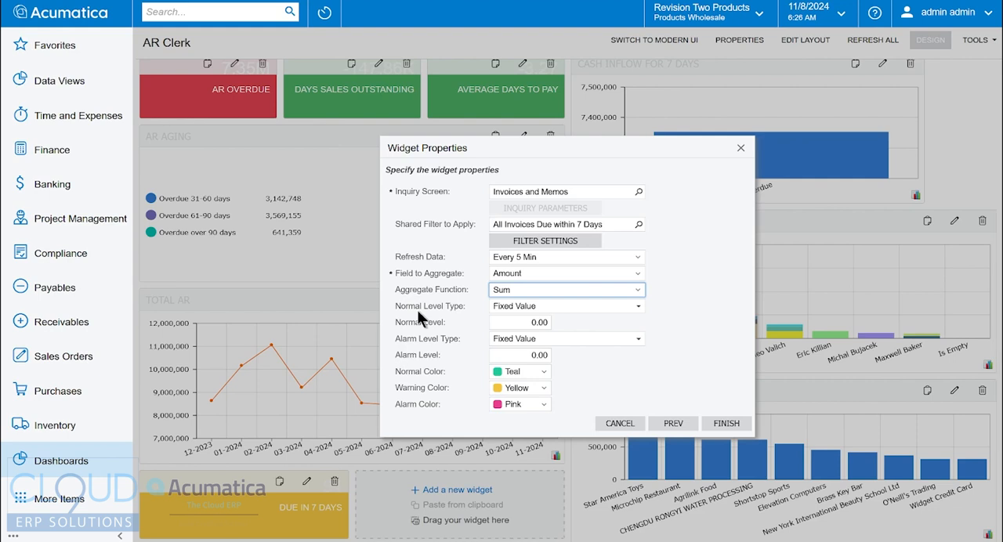
Step: Caption the second KPI widget "Due in 7 Days $" and give it the attach money icon
{"action": "scroll", "coordinate": [417, 310], "scroll_direction": "down", "scroll_amount": 2}
{"action": "left_click", "coordinate": [517, 399]}
{"action": "type", "text": "Due in 7 Days"}
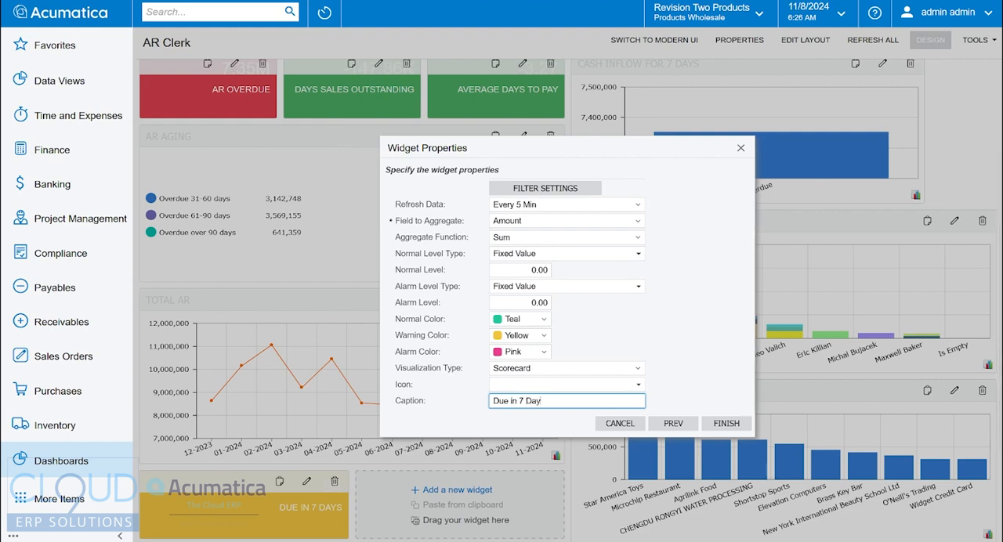
{"action": "type", "text": " $"}
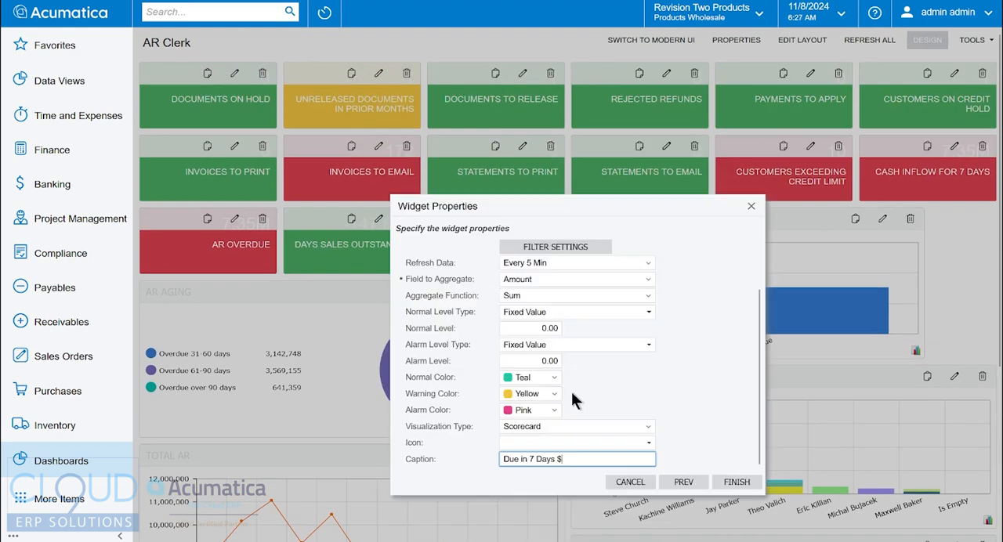
{"action": "left_click", "coordinate": [642, 441]}
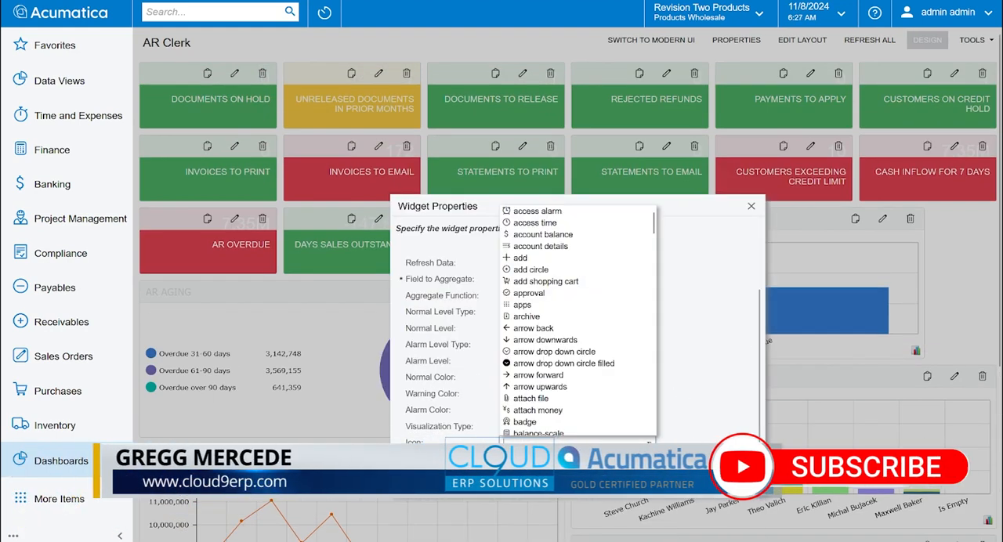
{"action": "left_click", "coordinate": [540, 408]}
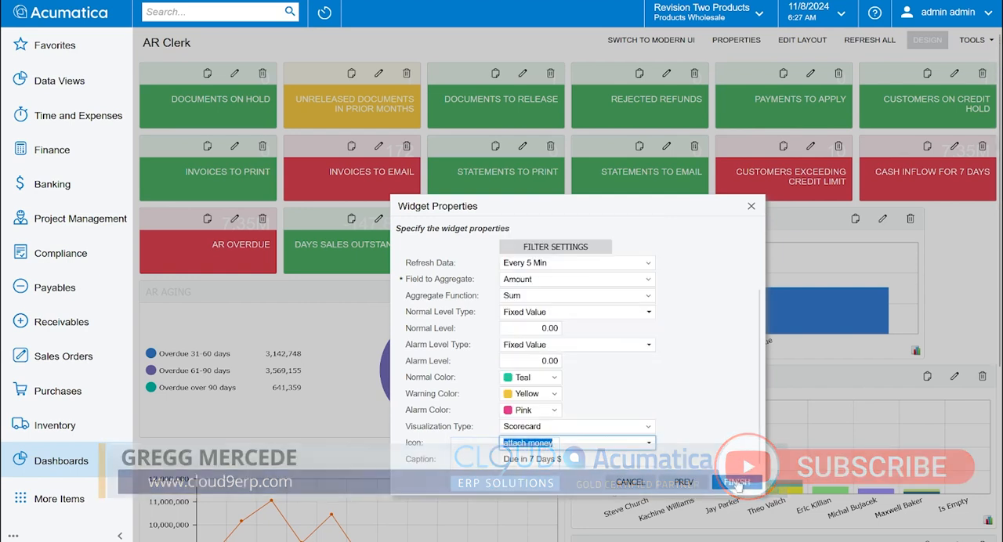
Step: Finish adding the Due in 7 Days $ widget and leave the dashboard's design mode
{"action": "left_click", "coordinate": [737, 483]}
{"action": "scroll", "coordinate": [674, 376], "scroll_direction": "down", "scroll_amount": 5}
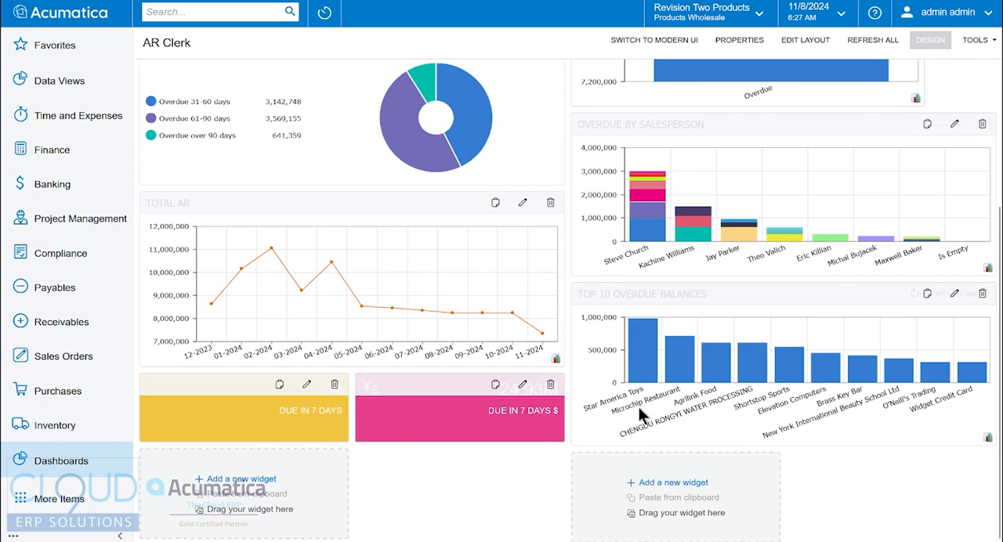
{"action": "left_click", "coordinate": [929, 40]}
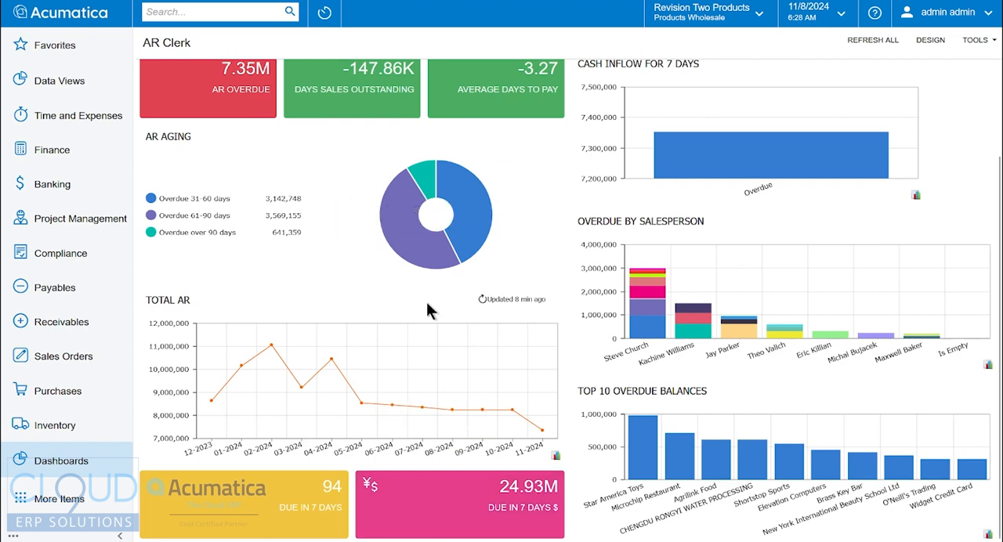
Step: Search the system for "business event", open the Business Events list, and dismiss the Modern UI notice
{"action": "left_click", "coordinate": [184, 8]}
{"action": "type", "text": "business event"}
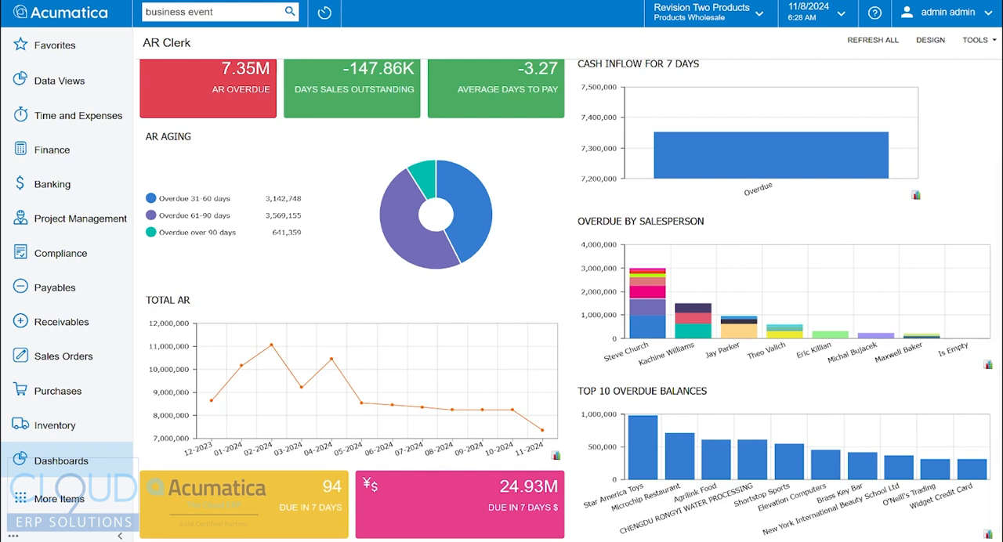
{"action": "key", "text": "Return"}
{"action": "left_click", "coordinate": [426, 127]}
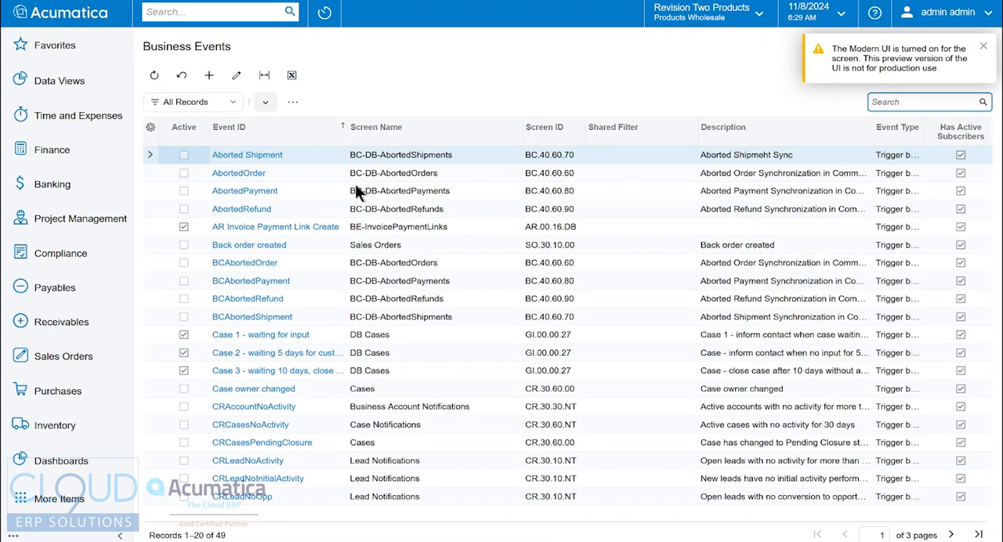
{"action": "left_click", "coordinate": [983, 46]}
Step: Search the business events for "due" and open the event Invoice 1 - due in 15 days
{"action": "type", "text": "due"}
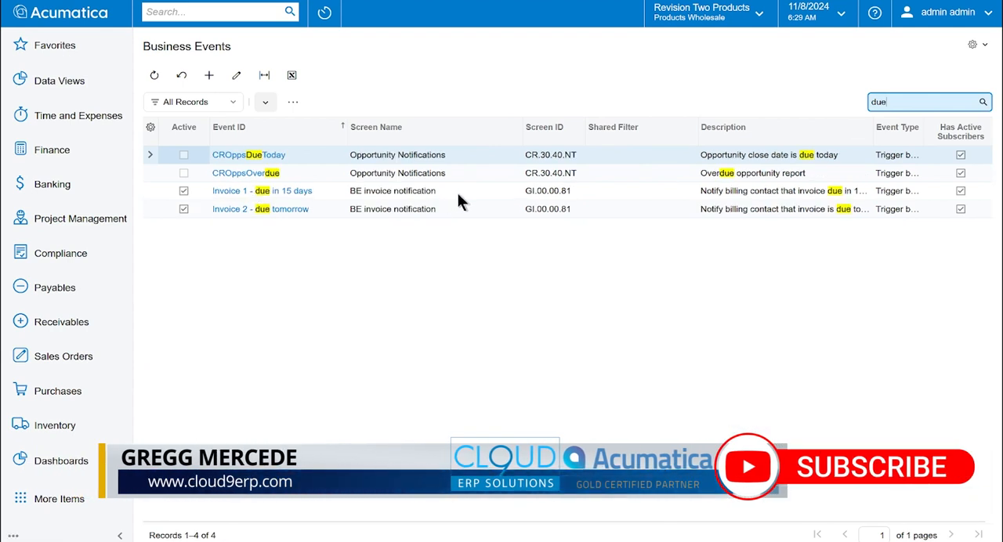
{"action": "left_click", "coordinate": [237, 192]}
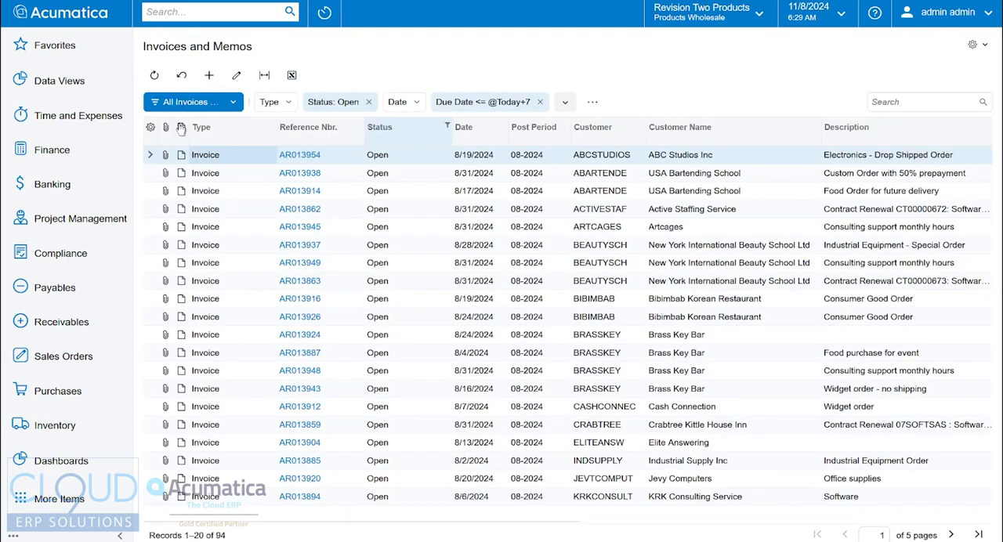
{"action": "left_click", "coordinate": [161, 103]}
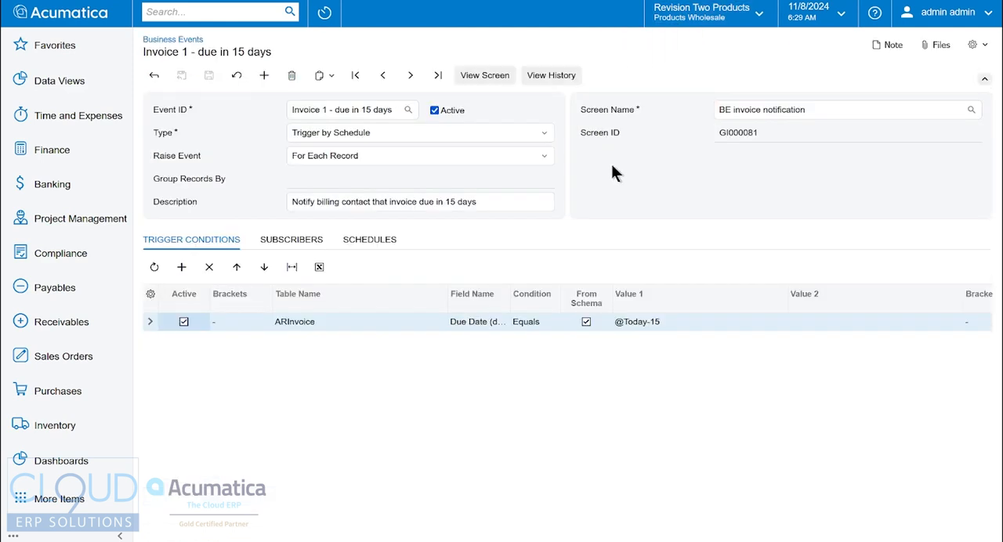
Step: Change the business event's type to Trigger by Record Change
{"action": "left_click", "coordinate": [368, 133]}
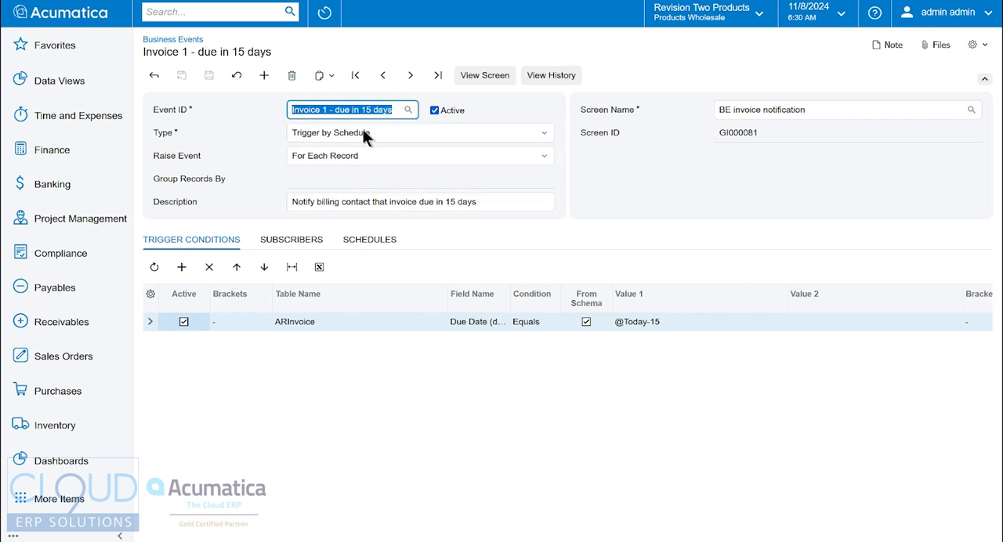
{"action": "left_click", "coordinate": [363, 134]}
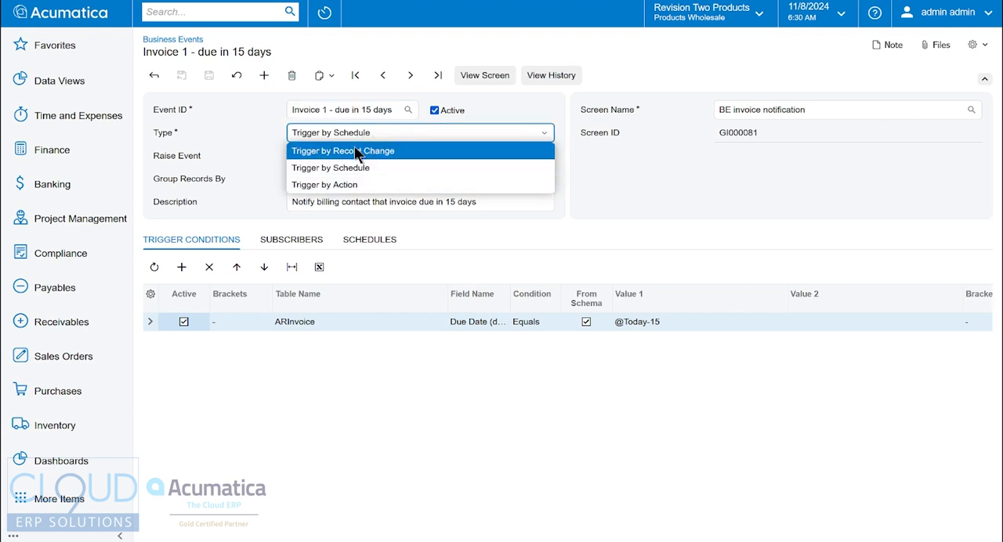
{"action": "left_click", "coordinate": [355, 150]}
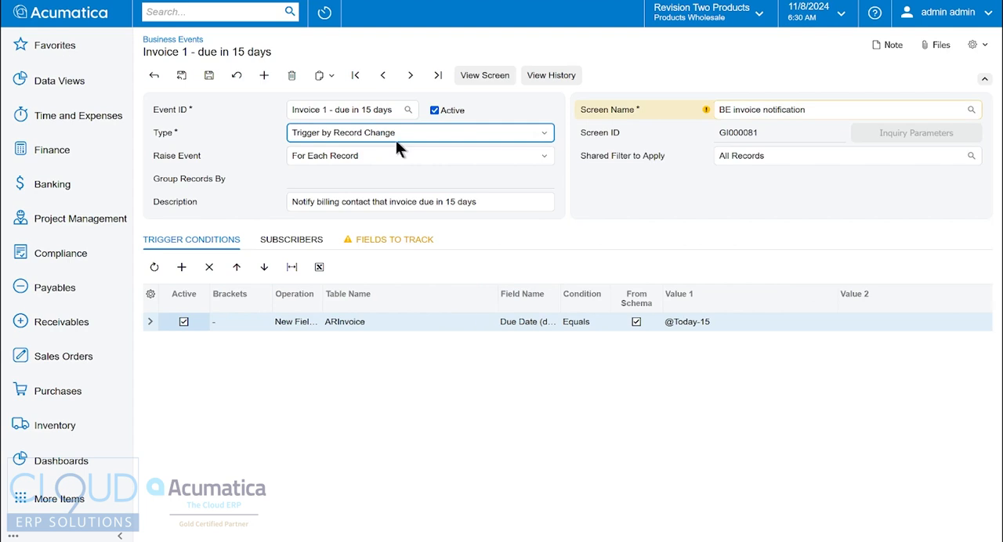
Step: Set the business event's screen name to Invoices and Memos (AR.30.10.PL)
{"action": "left_click", "coordinate": [971, 109]}
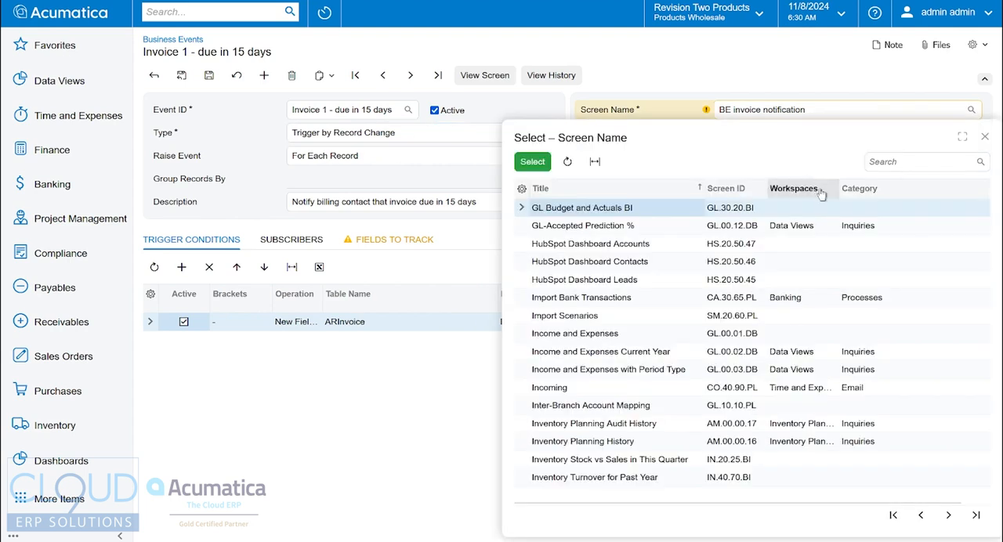
{"action": "left_click", "coordinate": [936, 163]}
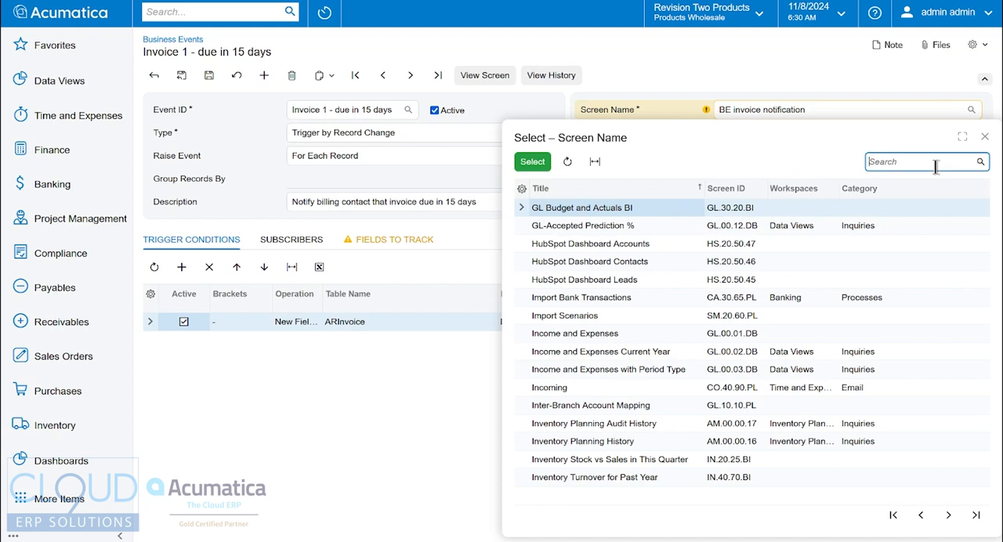
{"action": "type", "text": "invoices and"}
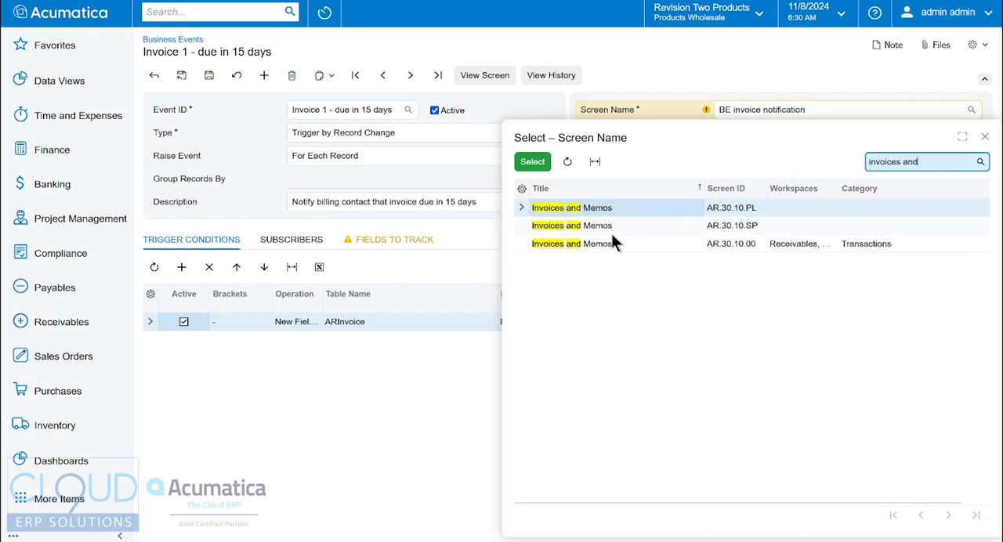
{"action": "double_click", "coordinate": [652, 209]}
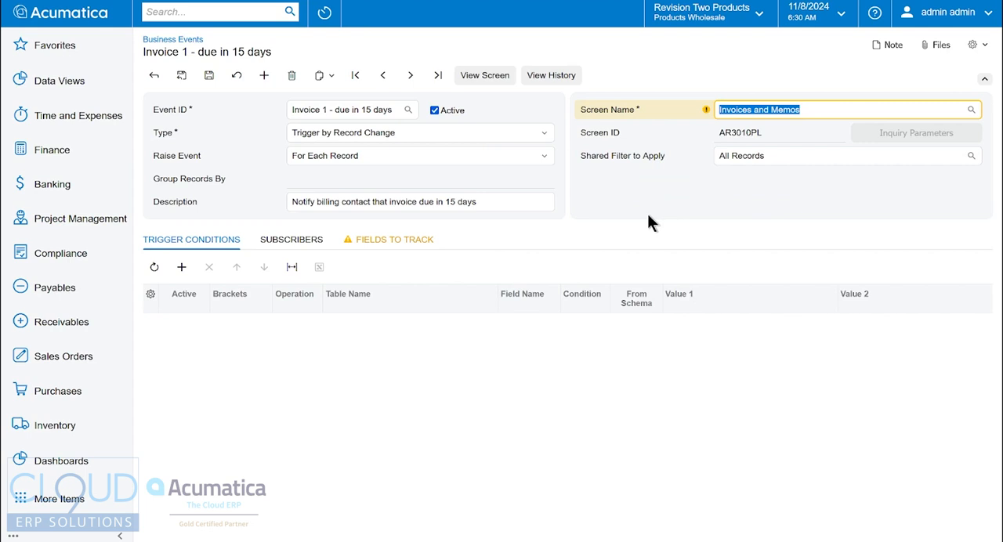
Step: Set the business event's shared filter to All Invoices Due within 7 Days
{"action": "left_click", "coordinate": [972, 156]}
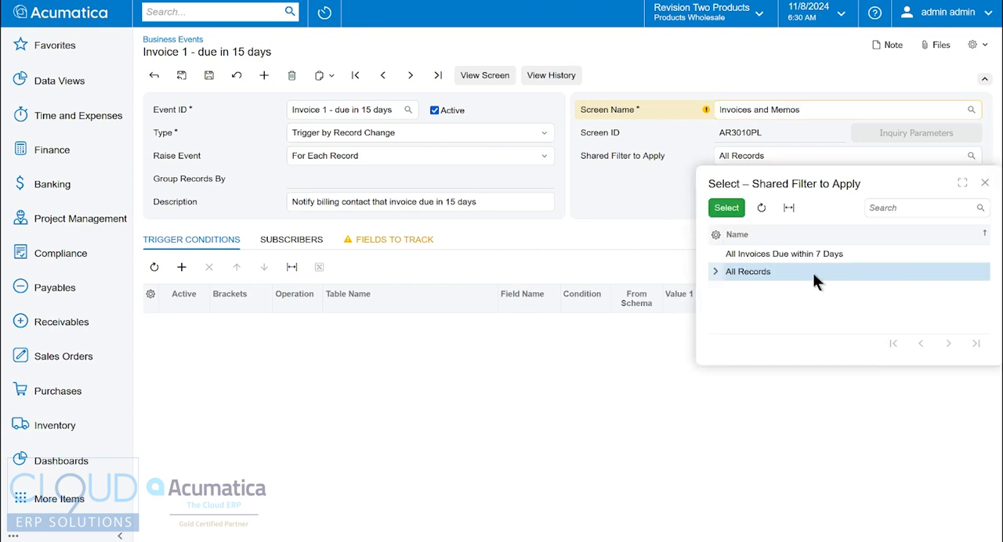
{"action": "left_click", "coordinate": [814, 253]}
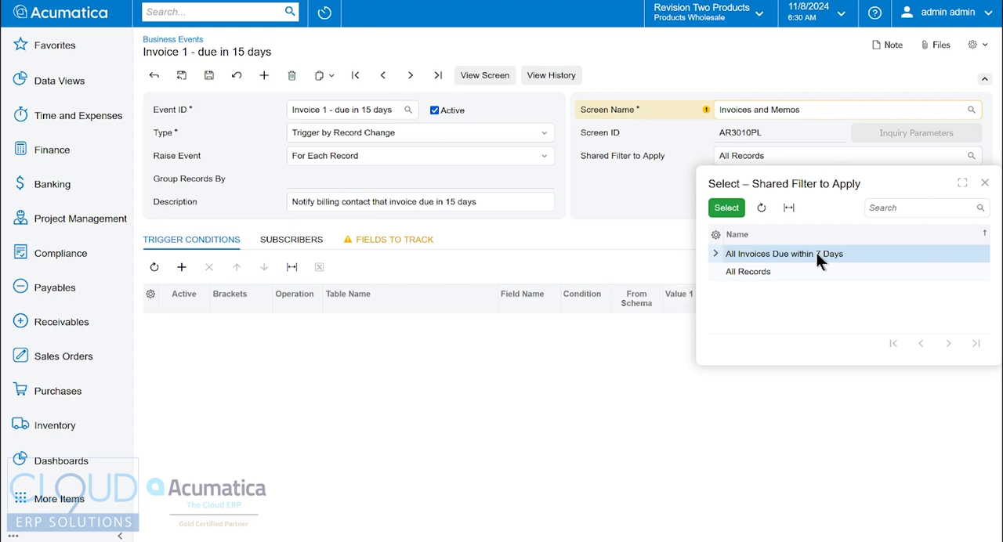
{"action": "double_click", "coordinate": [817, 254]}
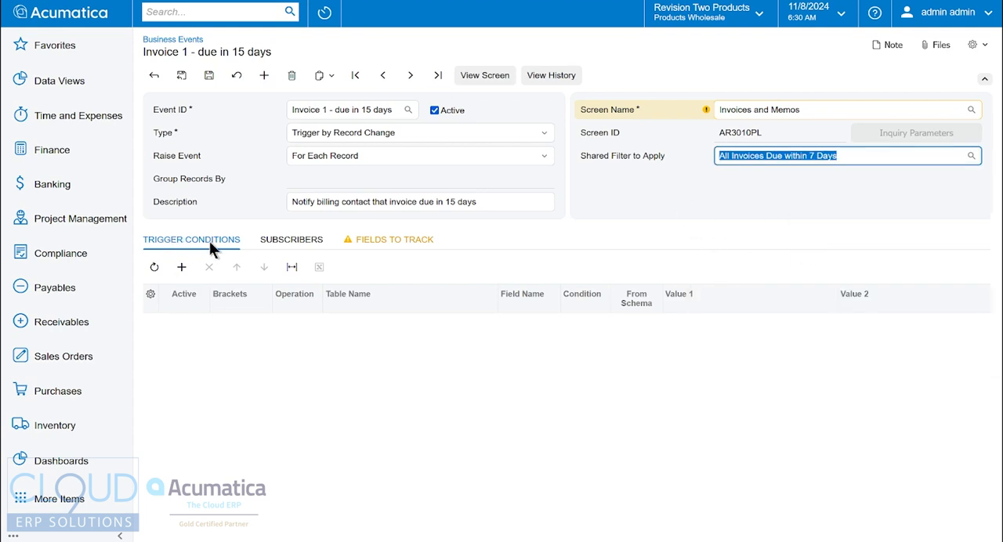
Step: Add a trigger condition to the business event with the operation Record Inserted
{"action": "left_click", "coordinate": [181, 268]}
{"action": "left_click", "coordinate": [305, 321]}
{"action": "left_click", "coordinate": [305, 320]}
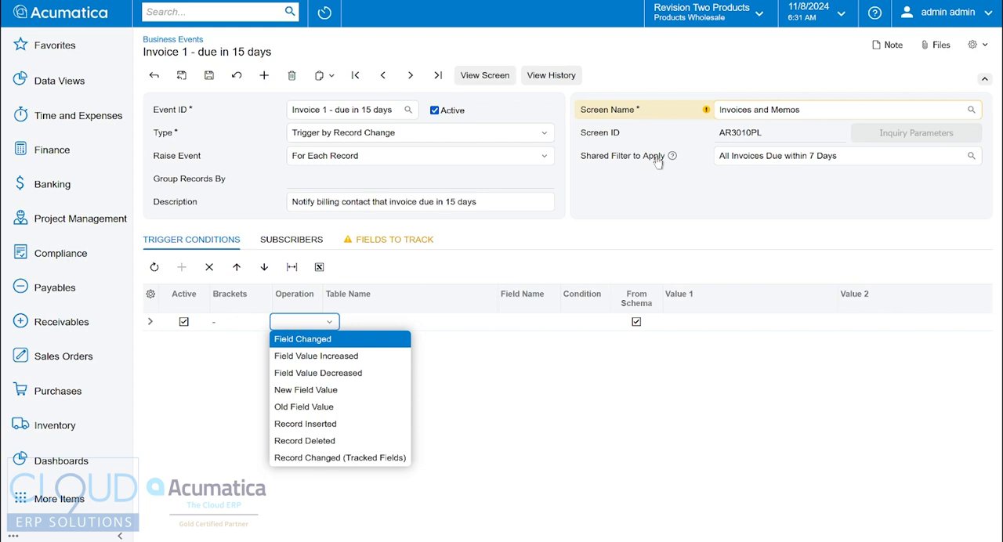
{"action": "left_click", "coordinate": [324, 425]}
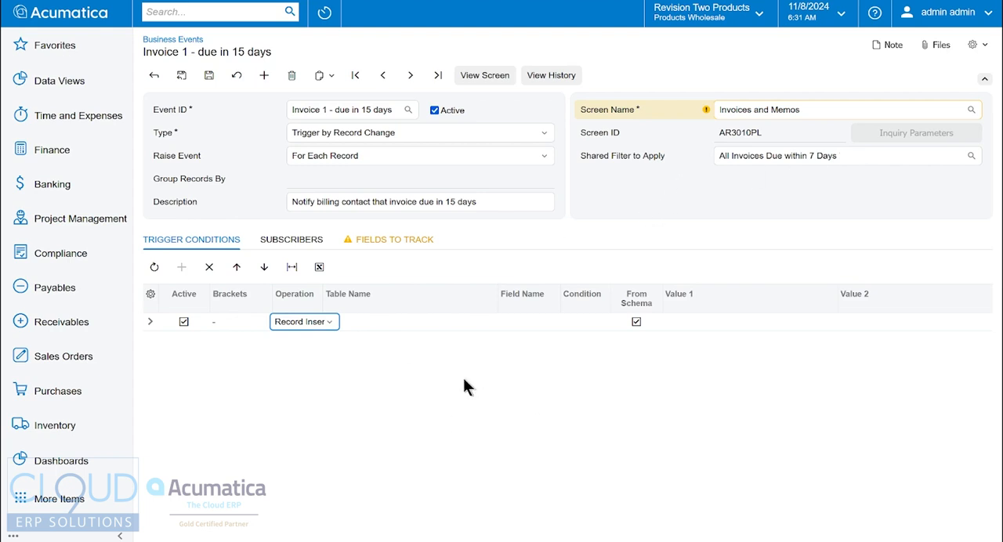
Step: Examine which subscriber types can be created for the business event, without creating one
{"action": "left_click", "coordinate": [292, 239]}
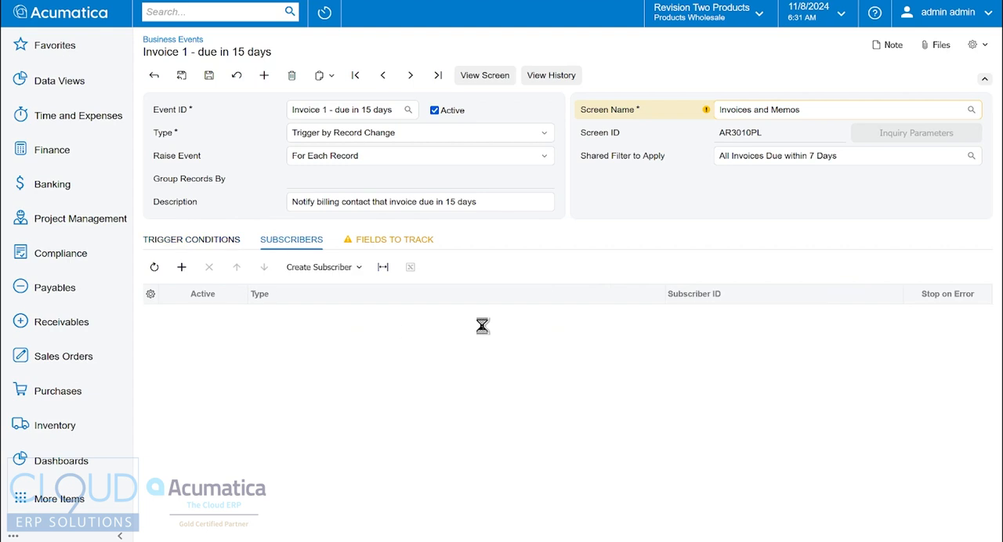
{"action": "left_click", "coordinate": [314, 267]}
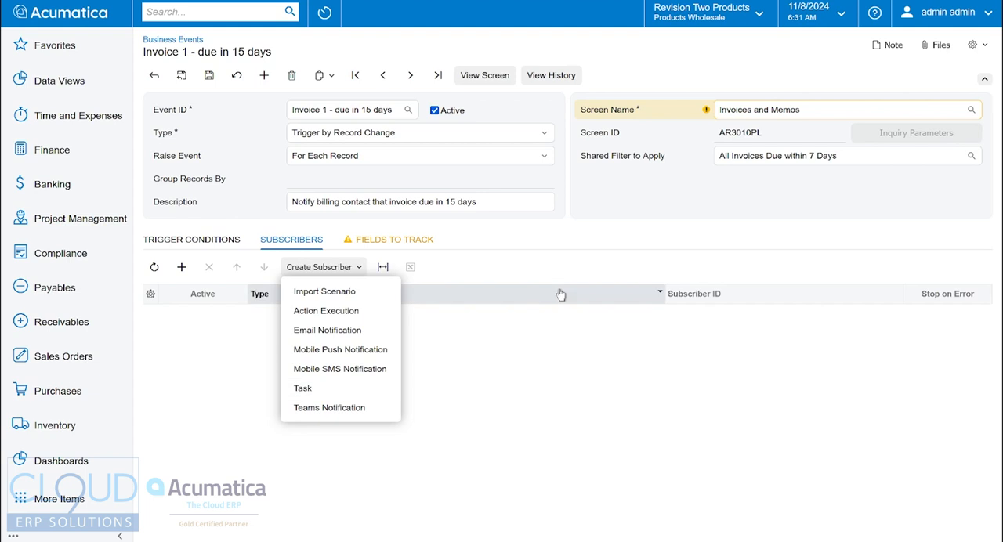
{"action": "left_click", "coordinate": [607, 202]}
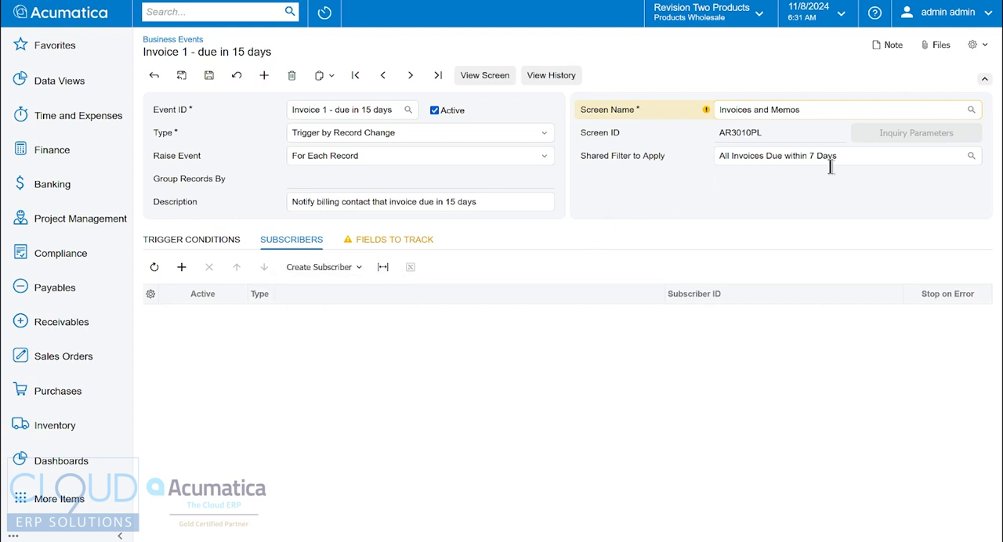